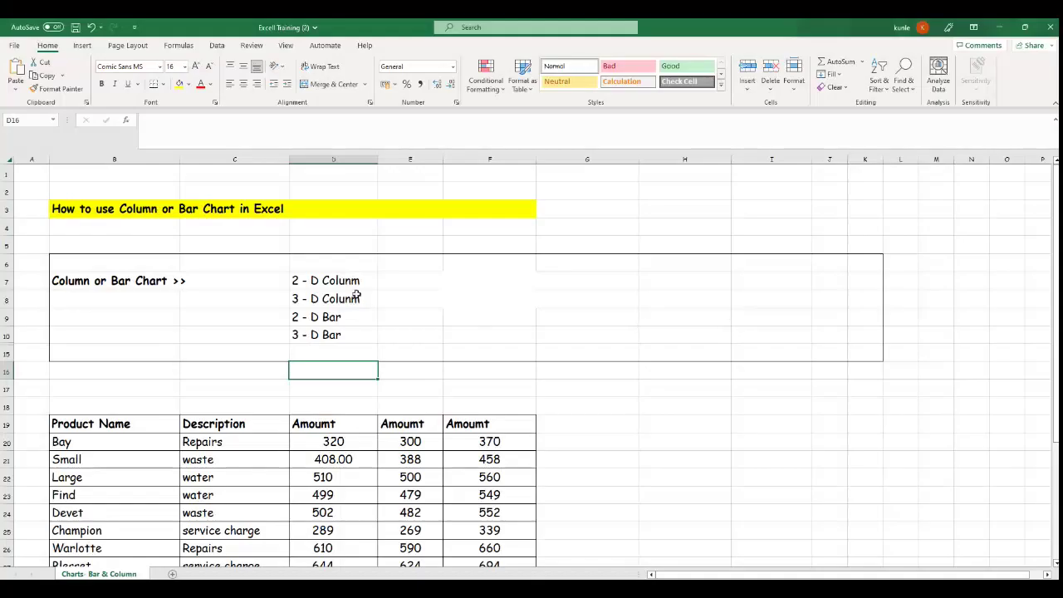
Step: Review the sheet's title, the list of column and bar chart types, and the product table below it
{"action": "left_click", "coordinate": [102, 210]}
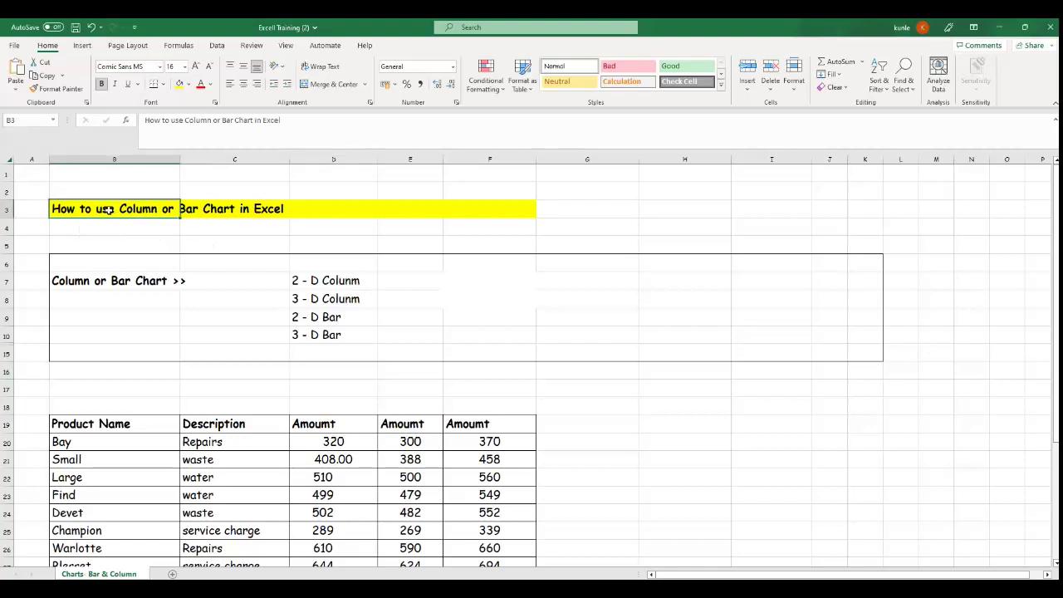
{"action": "key", "text": "Down"}
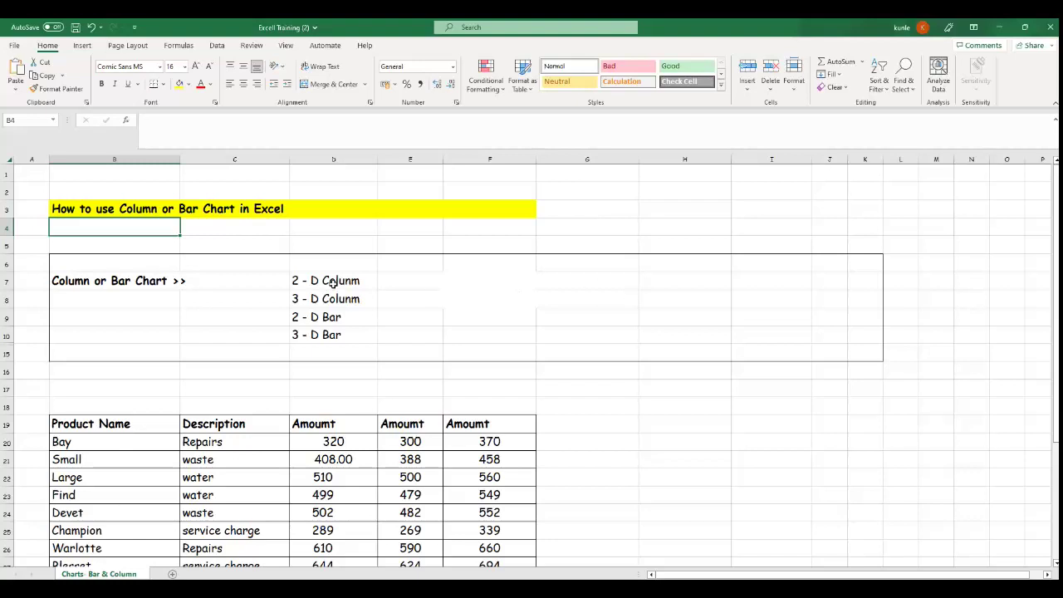
{"action": "left_click", "coordinate": [437, 264]}
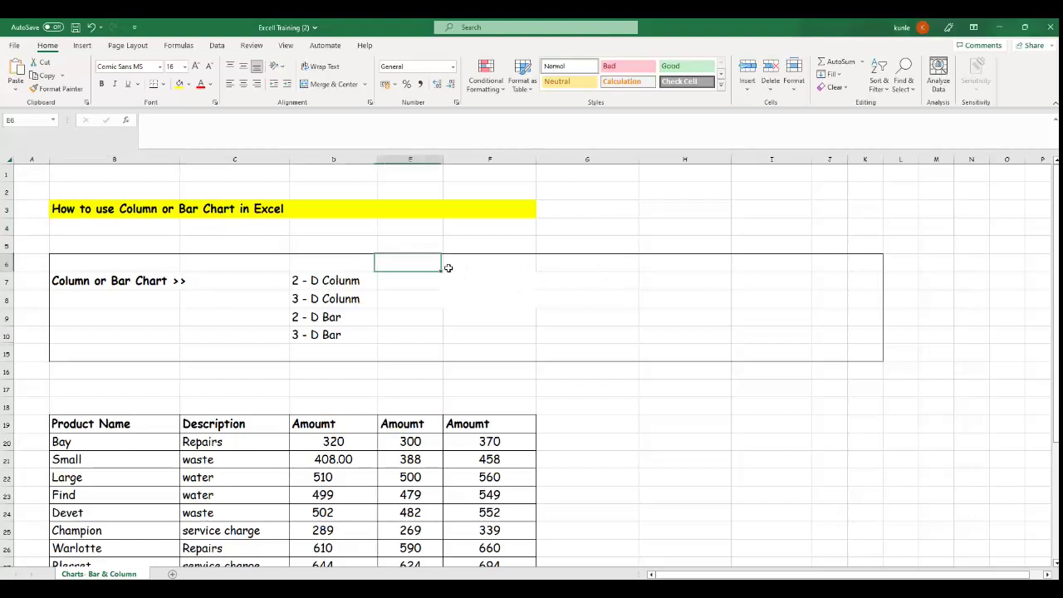
{"action": "left_click_drag", "start_coordinate": [441, 264], "coordinate": [541, 291]}
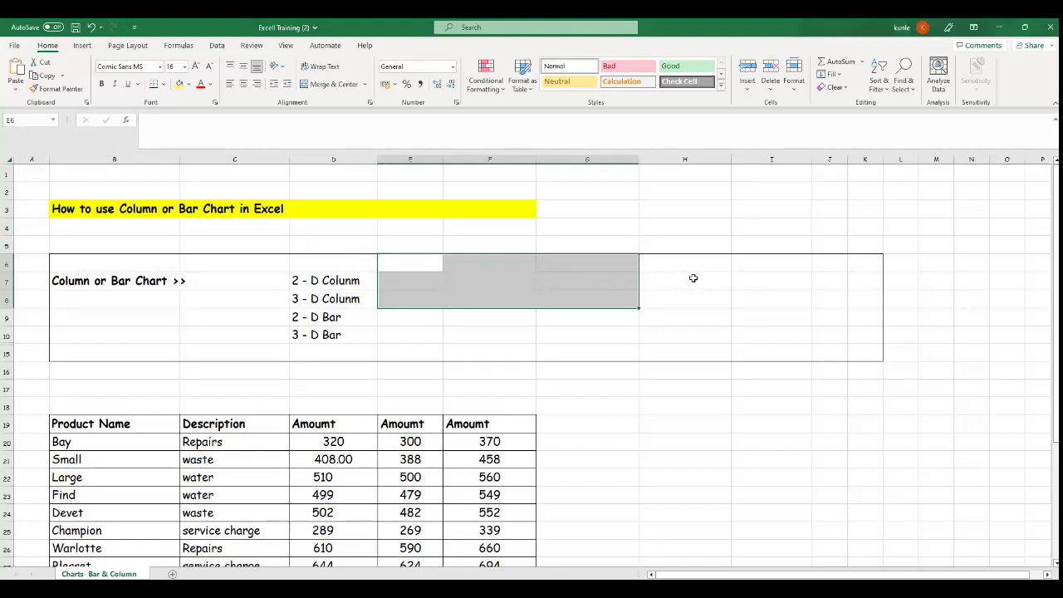
{"action": "scroll", "coordinate": [693, 278], "scroll_direction": "down", "scroll_amount": 2}
{"action": "scroll", "coordinate": [689, 278], "scroll_direction": "down", "scroll_amount": 1}
{"action": "scroll", "coordinate": [686, 278], "scroll_direction": "up", "scroll_amount": 1}
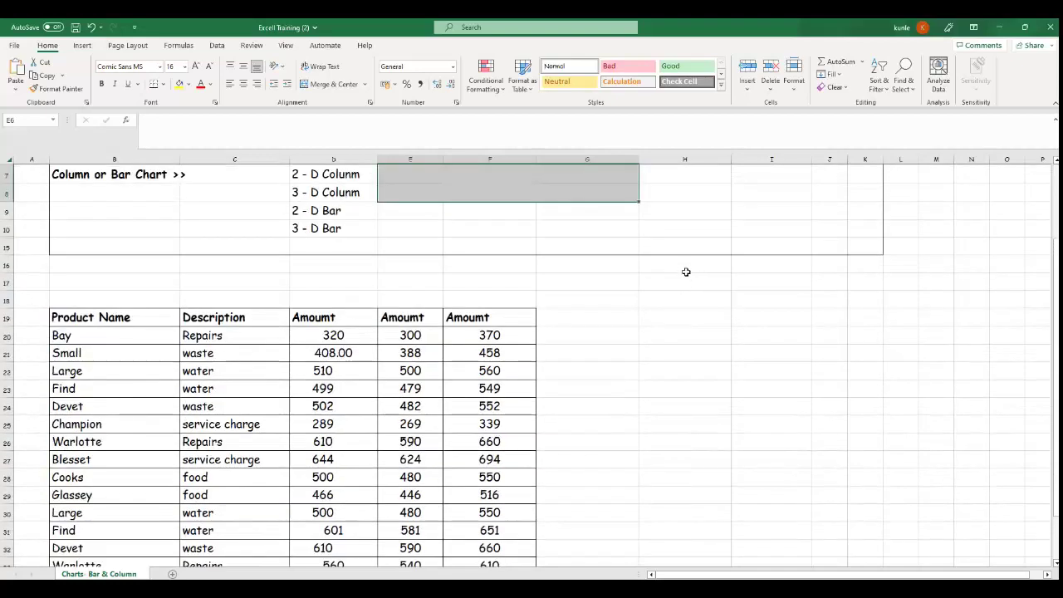
{"action": "scroll", "coordinate": [686, 272], "scroll_direction": "down", "scroll_amount": 1}
{"action": "scroll", "coordinate": [685, 271], "scroll_direction": "up", "scroll_amount": 3}
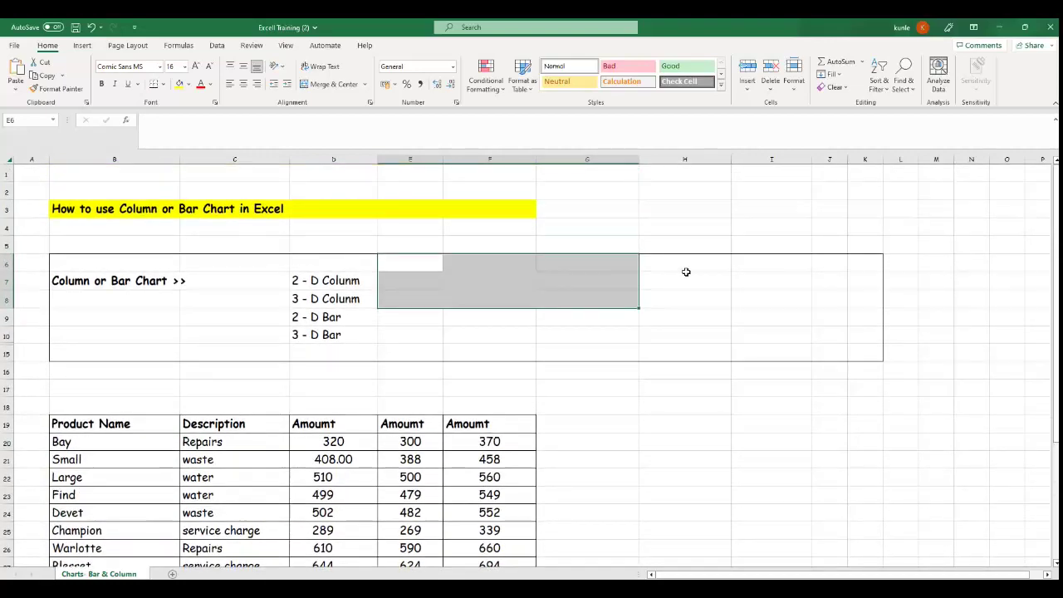
{"action": "scroll", "coordinate": [685, 272], "scroll_direction": "down", "scroll_amount": 2}
{"action": "scroll", "coordinate": [689, 274], "scroll_direction": "up", "scroll_amount": 2}
{"action": "scroll", "coordinate": [692, 277], "scroll_direction": "down", "scroll_amount": 1}
{"action": "scroll", "coordinate": [700, 325], "scroll_direction": "down", "scroll_amount": 3}
{"action": "scroll", "coordinate": [701, 319], "scroll_direction": "up", "scroll_amount": 3}
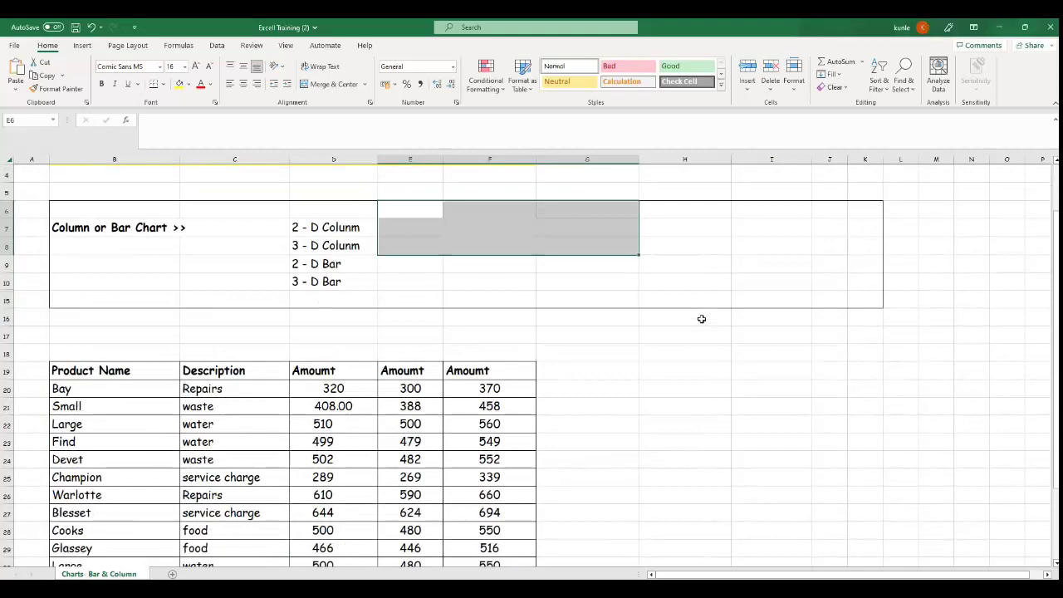
{"action": "scroll", "coordinate": [702, 319], "scroll_direction": "up", "scroll_amount": 1}
Step: Delete the SUM formulas in D36:F36 beneath the three amount columns of the product table
{"action": "scroll", "coordinate": [702, 319], "scroll_direction": "down", "scroll_amount": 4}
{"action": "scroll", "coordinate": [703, 315], "scroll_direction": "down", "scroll_amount": 3}
{"action": "scroll", "coordinate": [698, 310], "scroll_direction": "up", "scroll_amount": 3}
{"action": "scroll", "coordinate": [697, 310], "scroll_direction": "down", "scroll_amount": 2}
{"action": "left_click_drag", "start_coordinate": [57, 387], "coordinate": [498, 404]}
{"action": "left_click_drag", "start_coordinate": [427, 404], "coordinate": [491, 405]}
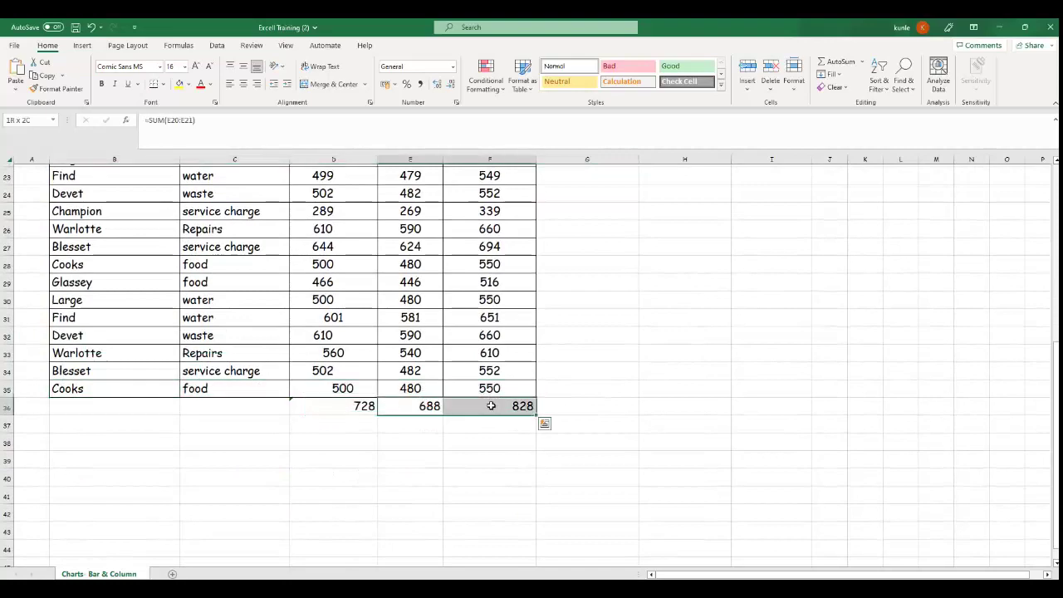
{"action": "key", "text": "Delete"}
{"action": "left_click", "coordinate": [361, 407]}
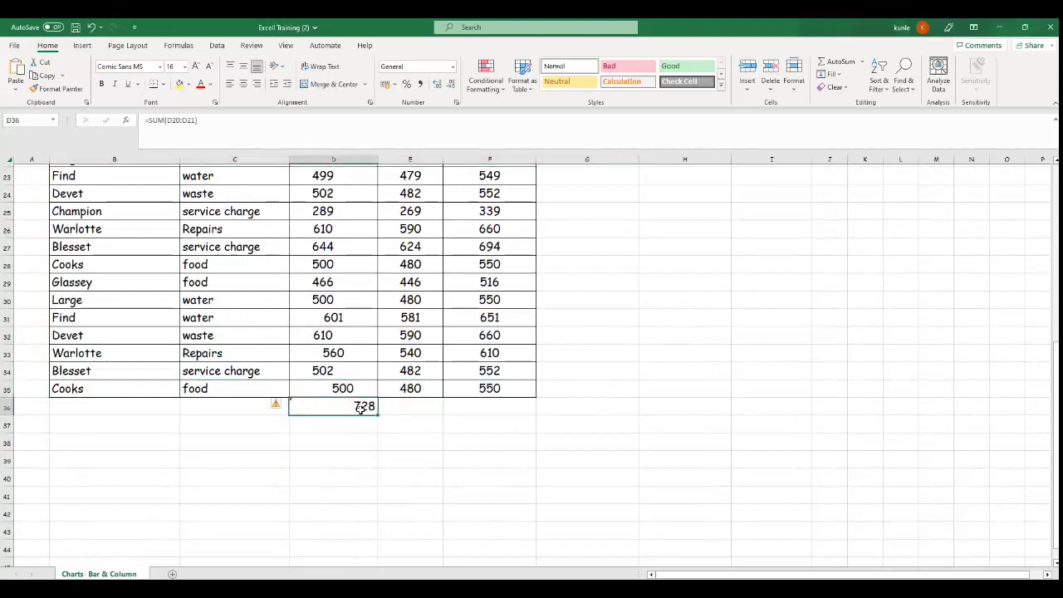
{"action": "key", "text": "Delete"}
Step: Examine the chart type list and the product table's headers and data rows in B19:F35
{"action": "scroll", "coordinate": [362, 411], "scroll_direction": "up", "scroll_amount": 5}
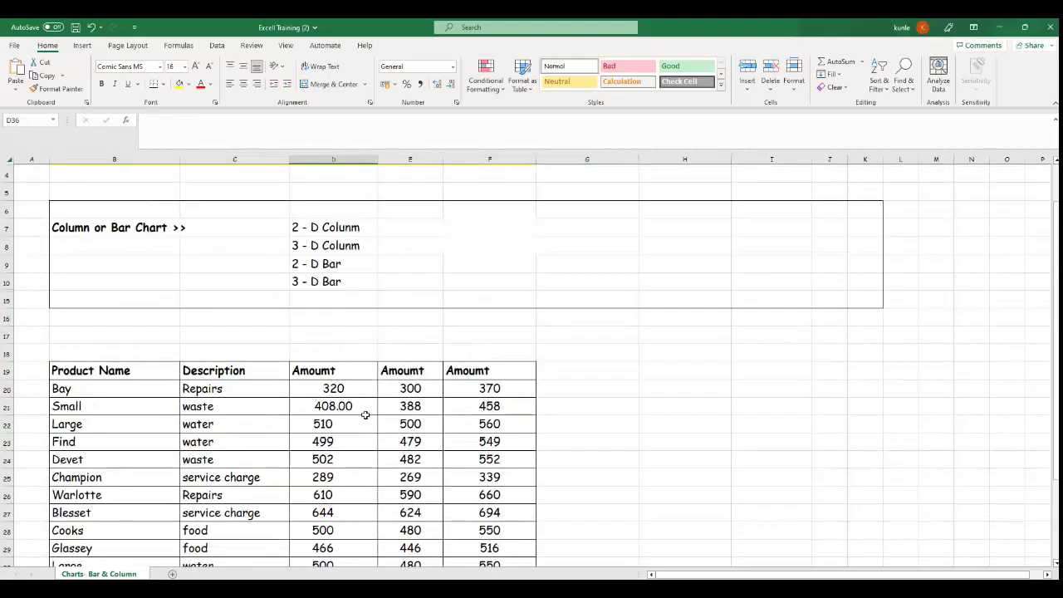
{"action": "scroll", "coordinate": [365, 414], "scroll_direction": "up", "scroll_amount": 1}
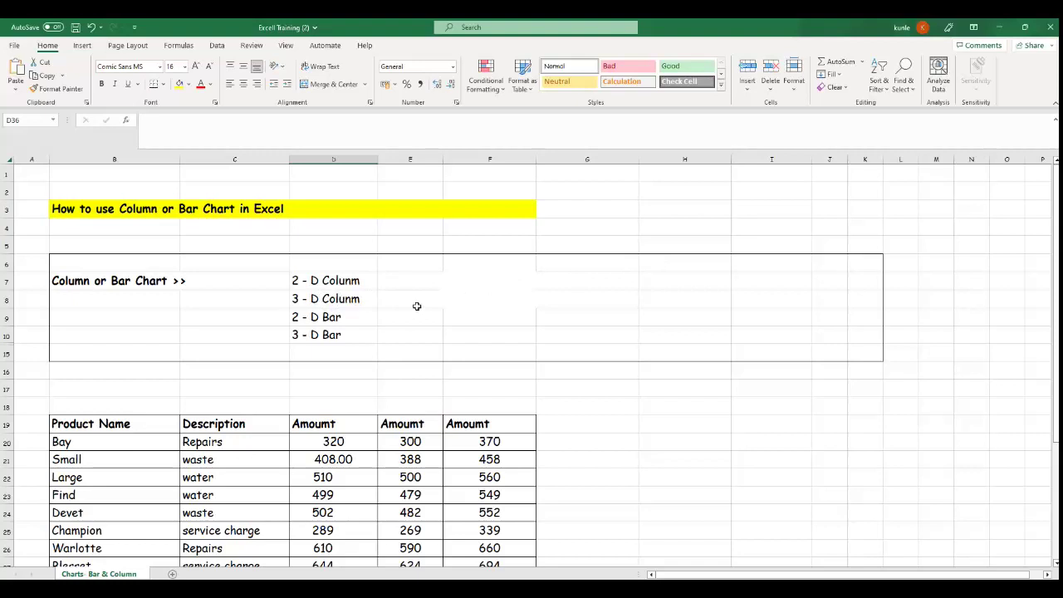
{"action": "scroll", "coordinate": [402, 304], "scroll_direction": "down", "scroll_amount": 3}
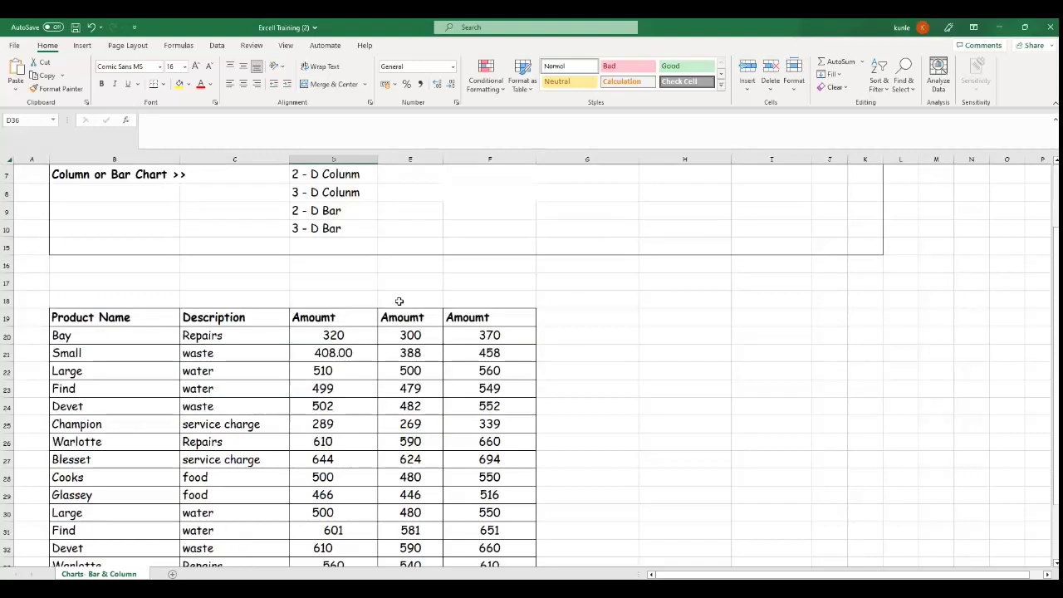
{"action": "scroll", "coordinate": [518, 294], "scroll_direction": "up", "scroll_amount": 2}
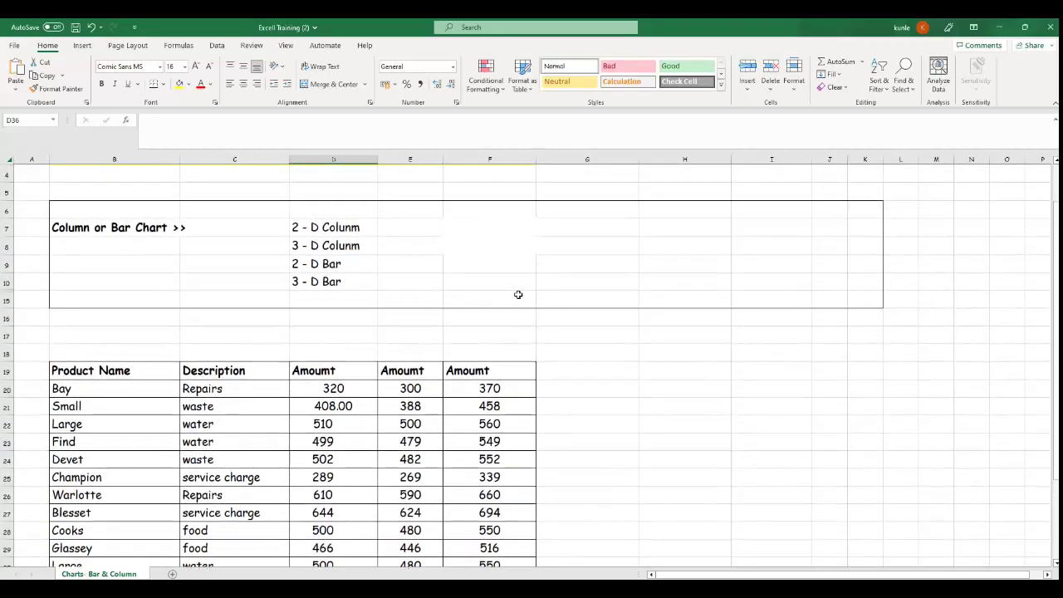
{"action": "scroll", "coordinate": [518, 295], "scroll_direction": "down", "scroll_amount": 3}
{"action": "scroll", "coordinate": [392, 294], "scroll_direction": "up", "scroll_amount": 1}
{"action": "left_click", "coordinate": [113, 270]}
{"action": "left_click_drag", "start_coordinate": [114, 270], "coordinate": [505, 548]}
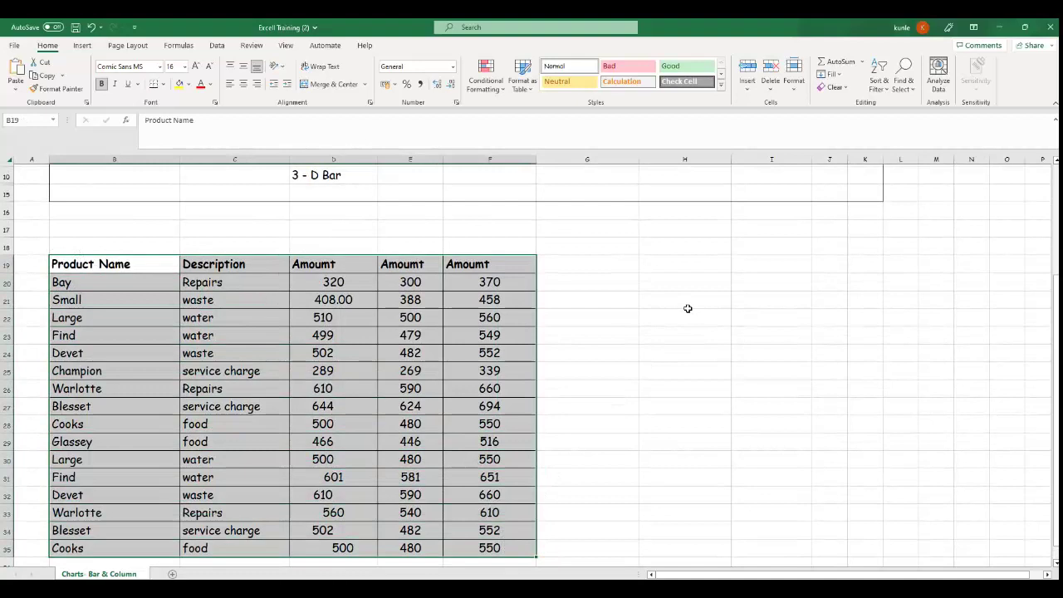
{"action": "left_click_drag", "start_coordinate": [121, 265], "coordinate": [490, 264]}
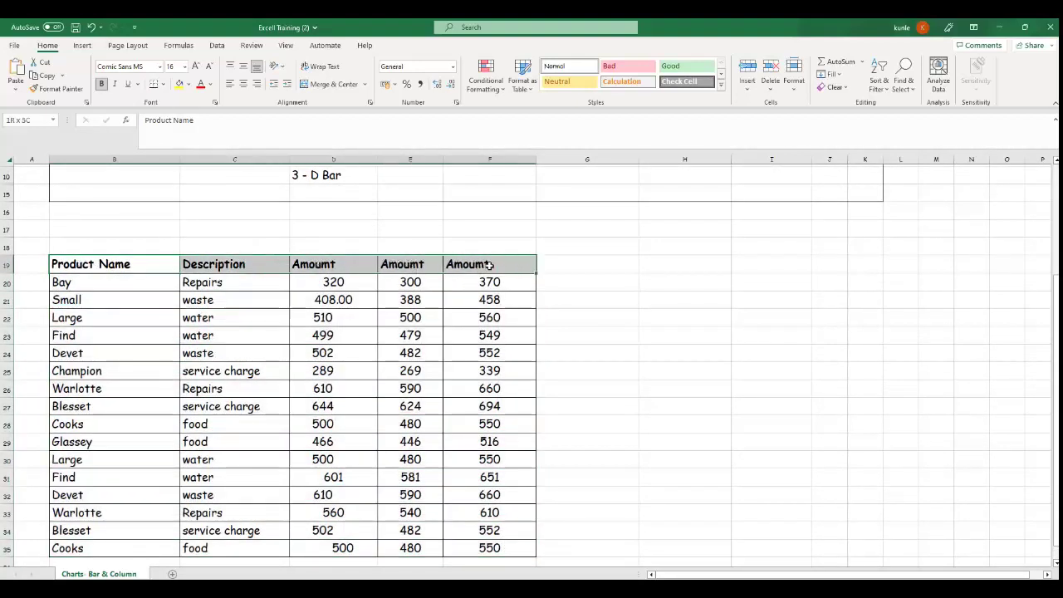
{"action": "left_click_drag", "start_coordinate": [126, 266], "coordinate": [332, 264]}
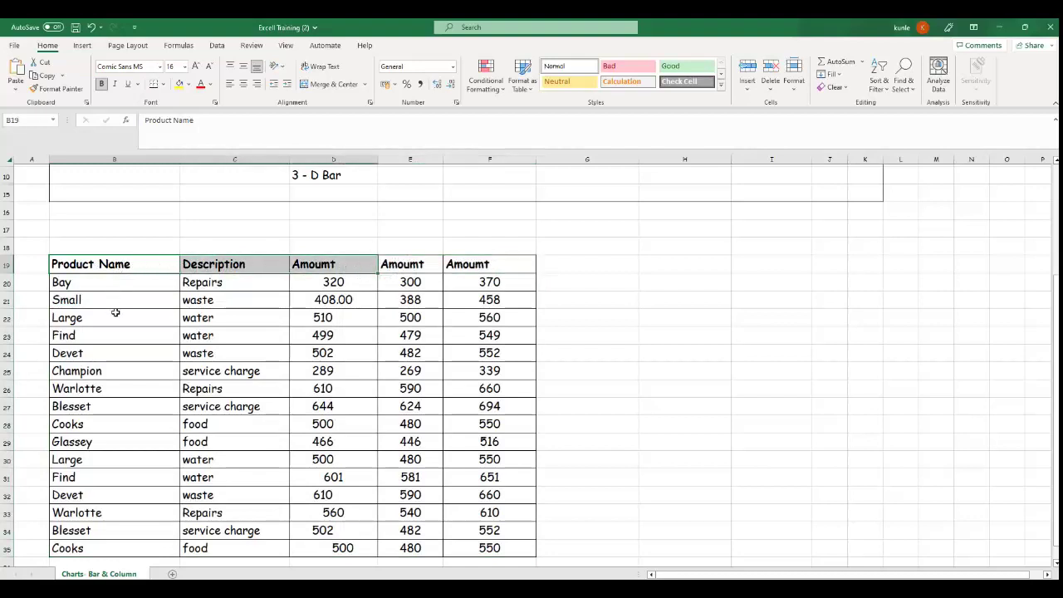
{"action": "left_click", "coordinate": [345, 337]}
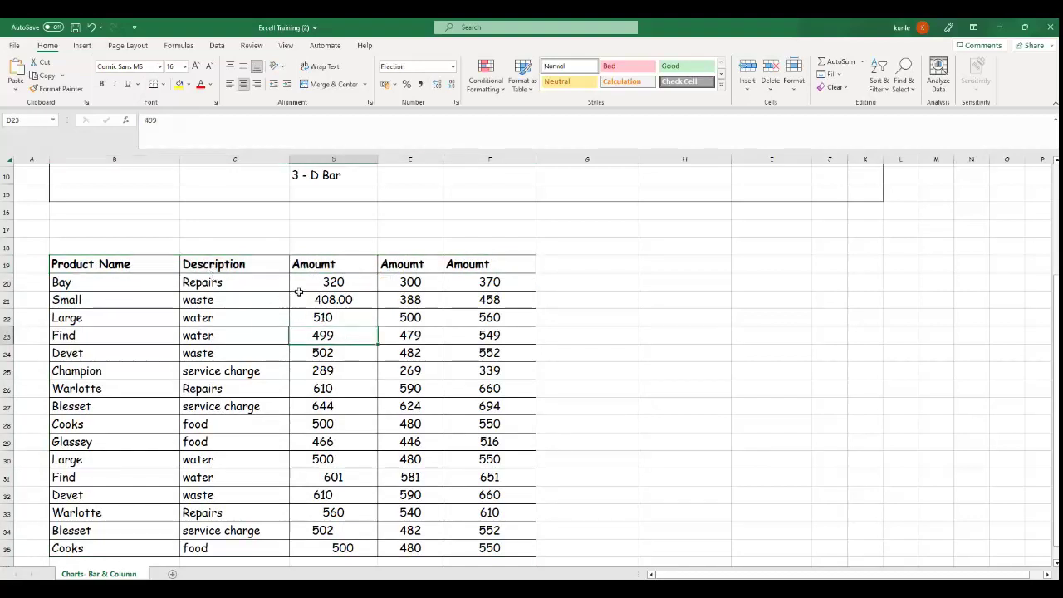
Step: Number the three amount headers in D19:F19 as Amoumt 1, Amoumt 2 and Amoumt 3
{"action": "left_click", "coordinate": [354, 272]}
{"action": "left_click", "coordinate": [247, 140]}
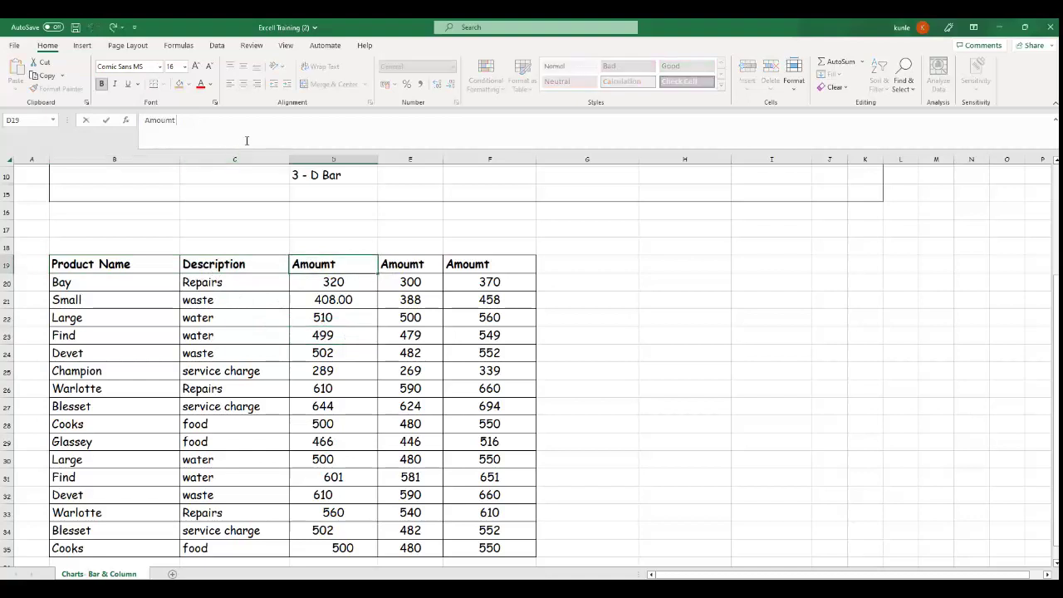
{"action": "type", "text": "1"}
{"action": "left_click", "coordinate": [407, 215]}
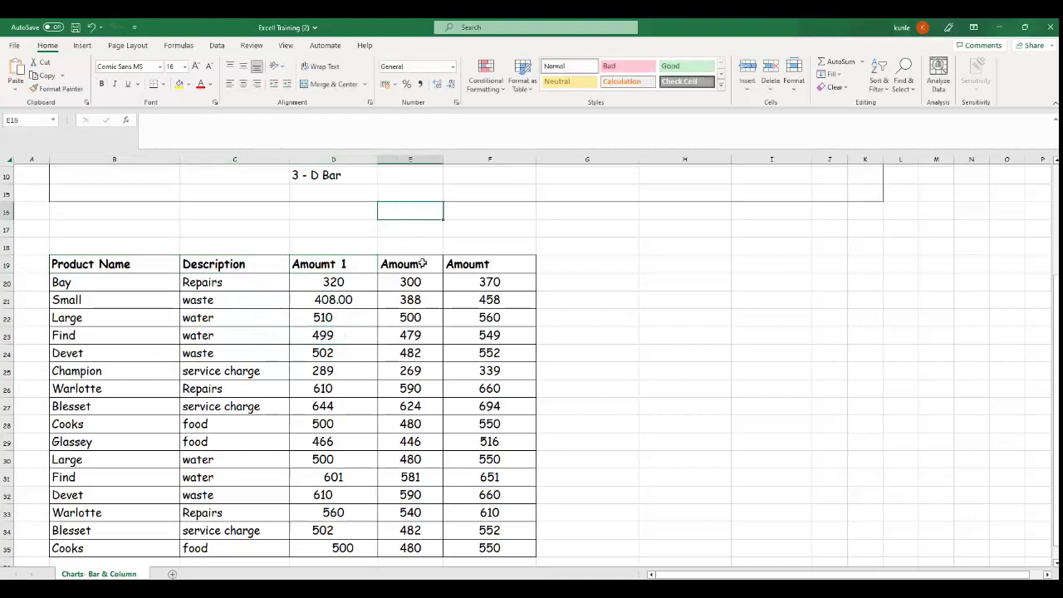
{"action": "left_click", "coordinate": [421, 262]}
{"action": "left_click", "coordinate": [323, 137]}
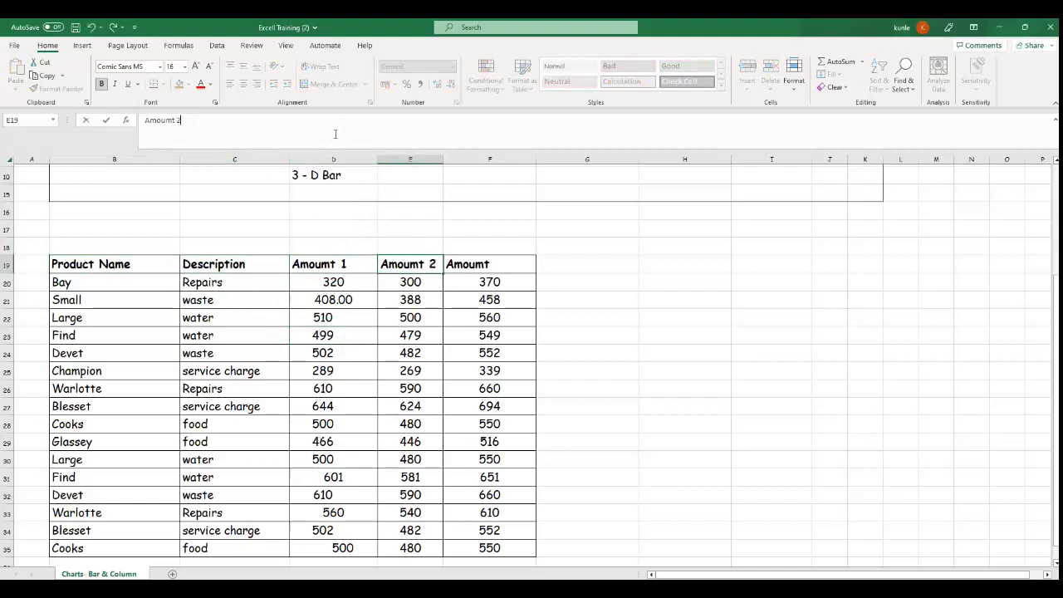
{"action": "left_click", "coordinate": [490, 259]}
{"action": "left_click", "coordinate": [375, 141]}
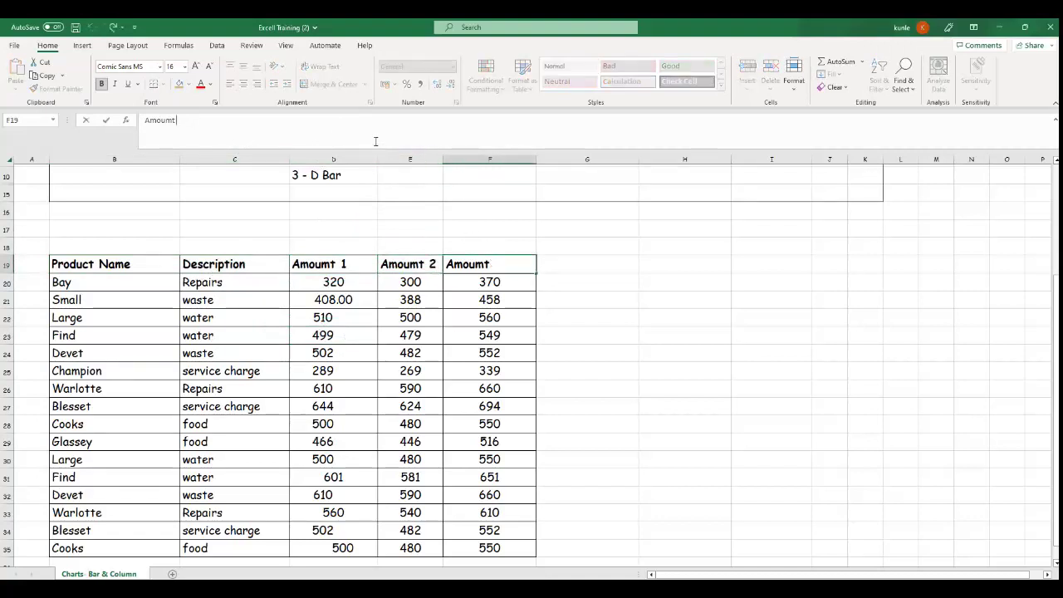
{"action": "type", "text": "3"}
{"action": "left_click", "coordinate": [641, 265]}
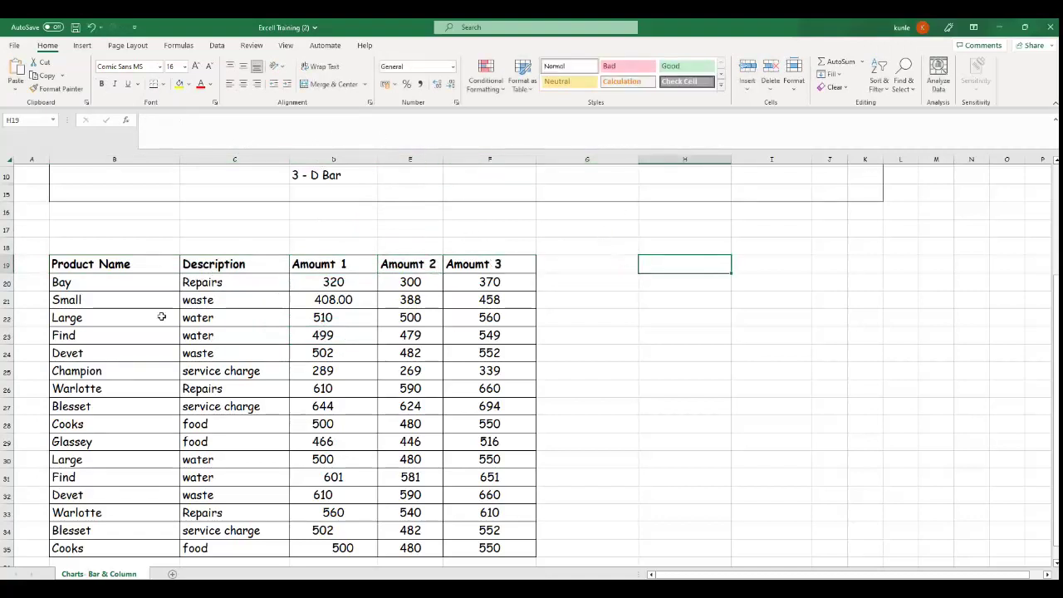
Step: Colour the text of the product table's header row B19:F19 red
{"action": "left_click_drag", "start_coordinate": [79, 264], "coordinate": [480, 258]}
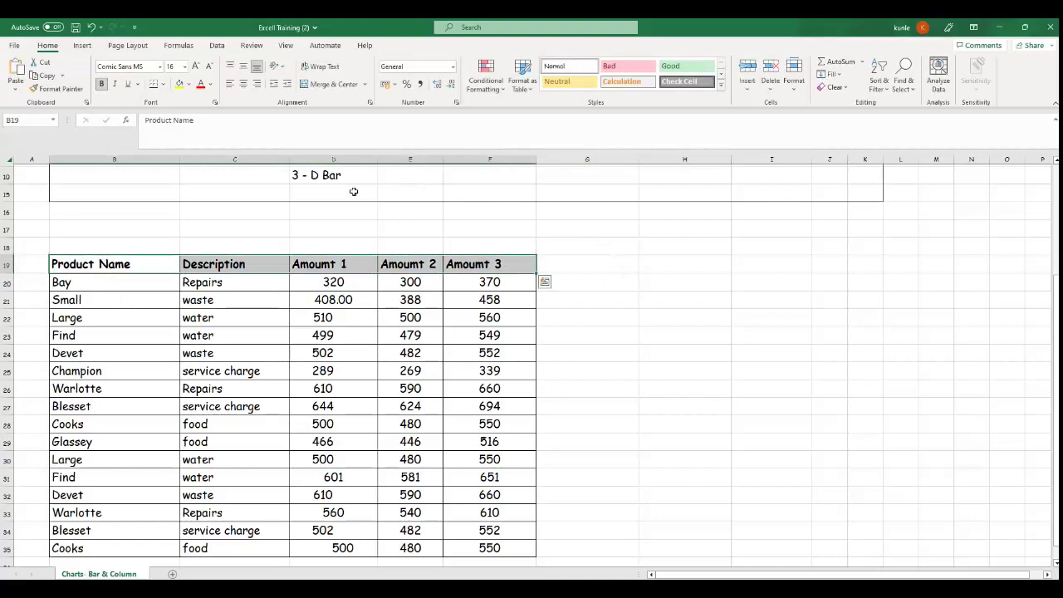
{"action": "left_click", "coordinate": [200, 84]}
{"action": "left_click", "coordinate": [663, 318]}
Step: Examine the 2-D column entry in the chart type list and each column of the product table
{"action": "left_click_drag", "start_coordinate": [161, 268], "coordinate": [517, 526]}
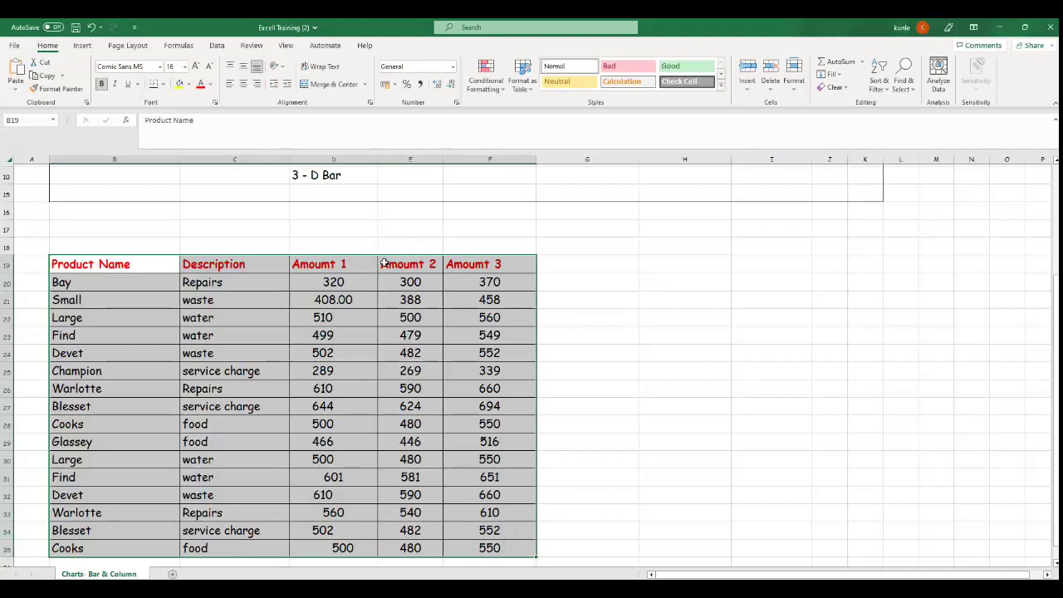
{"action": "scroll", "coordinate": [663, 371], "scroll_direction": "up", "scroll_amount": 2}
{"action": "scroll", "coordinate": [663, 368], "scroll_direction": "up", "scroll_amount": 1}
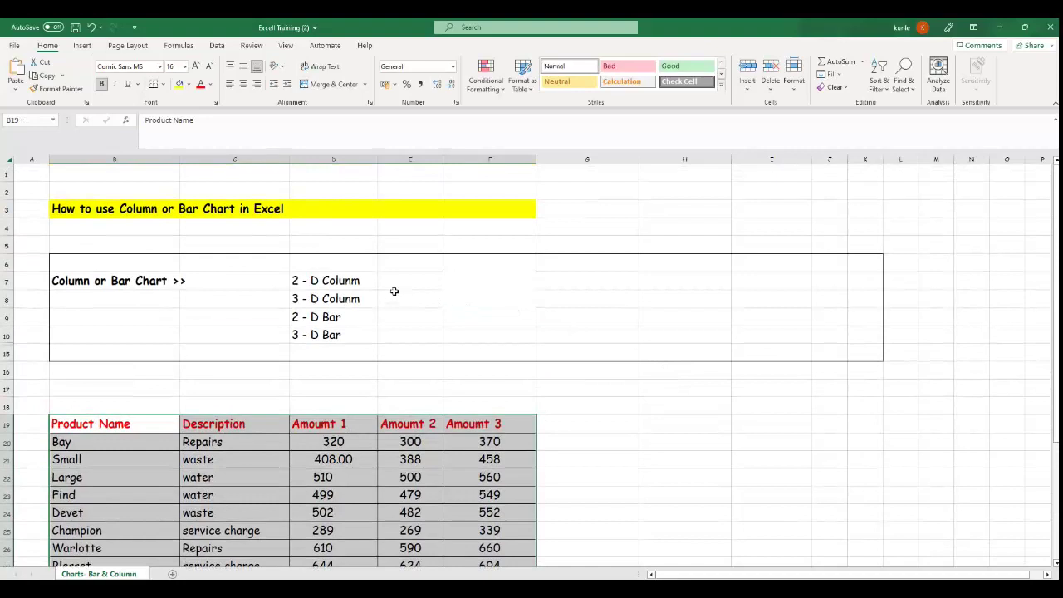
{"action": "left_click", "coordinate": [301, 279]}
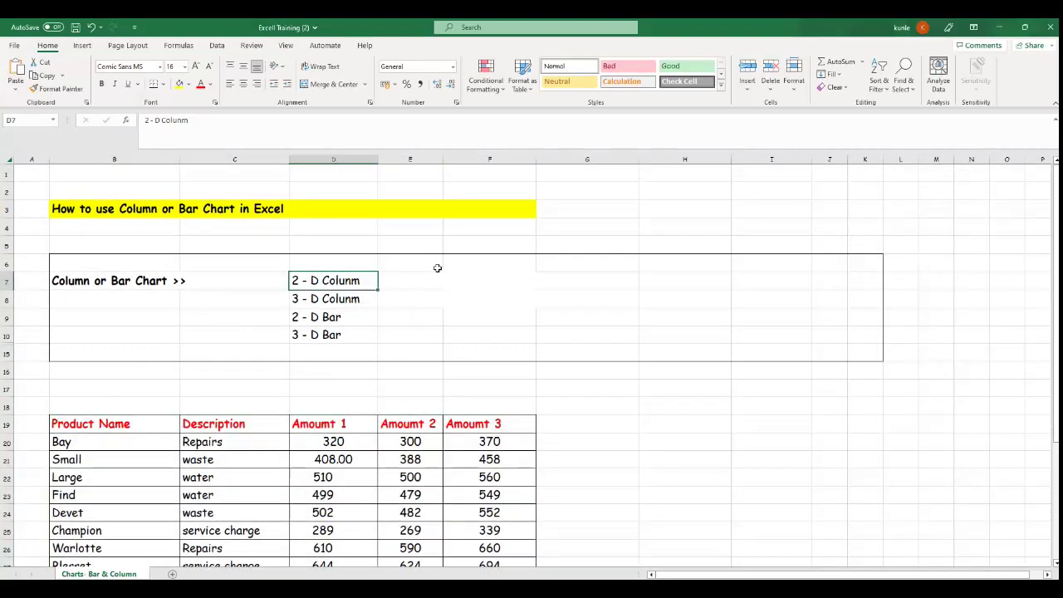
{"action": "scroll", "coordinate": [434, 277], "scroll_direction": "down", "scroll_amount": 3}
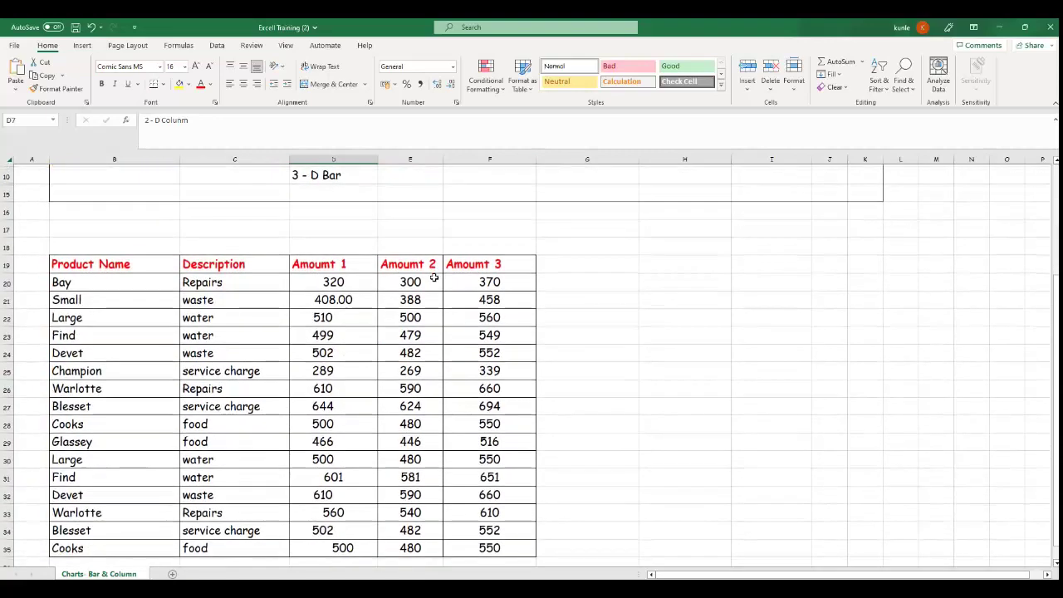
{"action": "scroll", "coordinate": [434, 278], "scroll_direction": "up", "scroll_amount": 2}
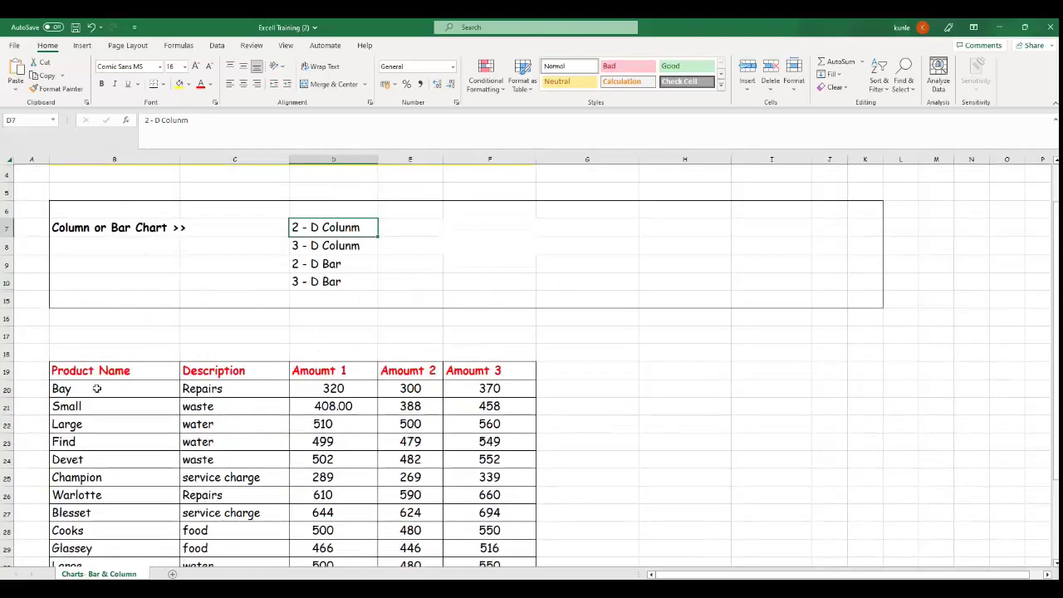
{"action": "left_click_drag", "start_coordinate": [114, 366], "coordinate": [150, 558]}
{"action": "left_click_drag", "start_coordinate": [240, 334], "coordinate": [259, 526]}
{"action": "left_click_drag", "start_coordinate": [347, 337], "coordinate": [328, 440]}
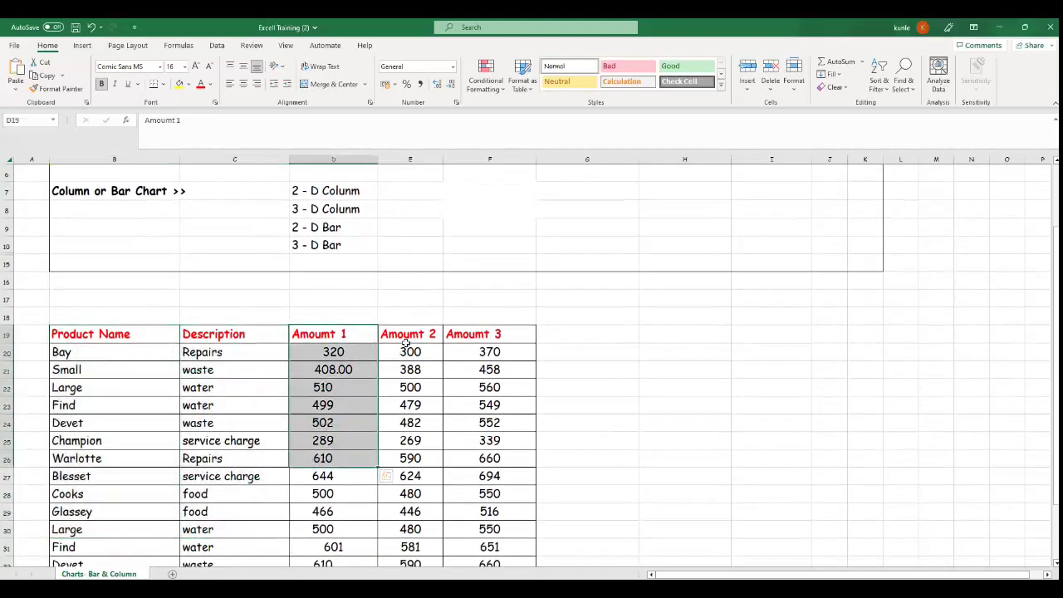
{"action": "left_click_drag", "start_coordinate": [387, 334], "coordinate": [424, 514]}
{"action": "left_click_drag", "start_coordinate": [512, 341], "coordinate": [515, 548]}
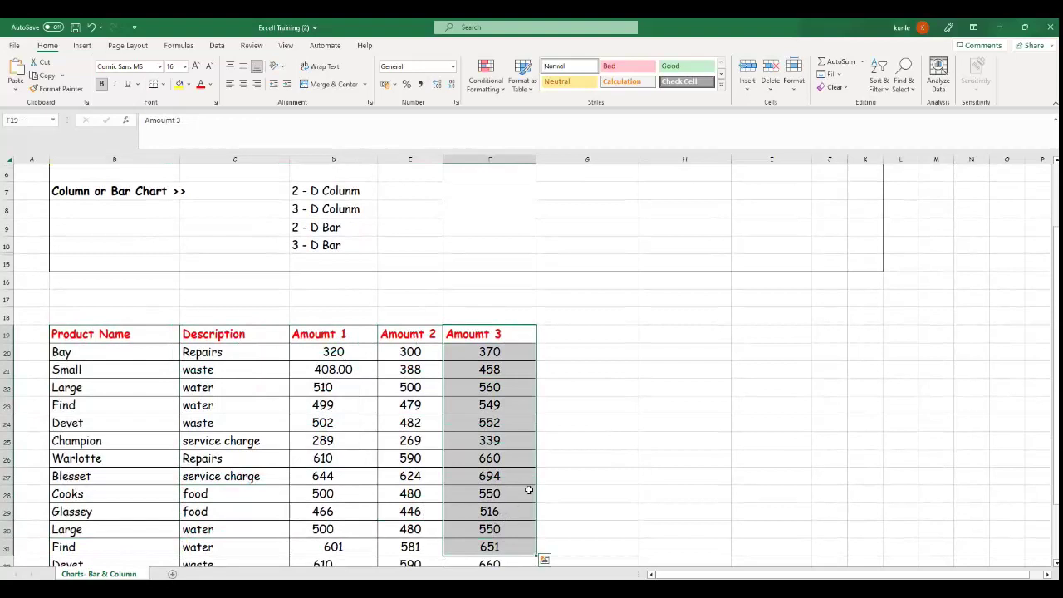
{"action": "scroll", "coordinate": [557, 457], "scroll_direction": "up", "scroll_amount": 2}
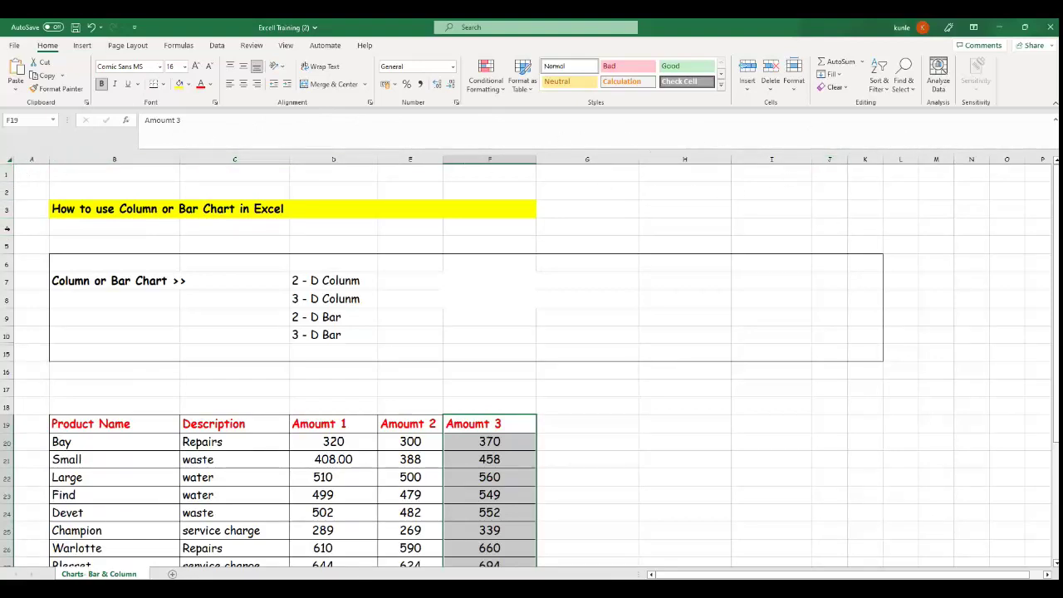
Step: Insert a 2-D Clustered Column chart from the whole product table in B19:F35
{"action": "scroll", "coordinate": [540, 231], "scroll_direction": "down", "scroll_amount": 2}
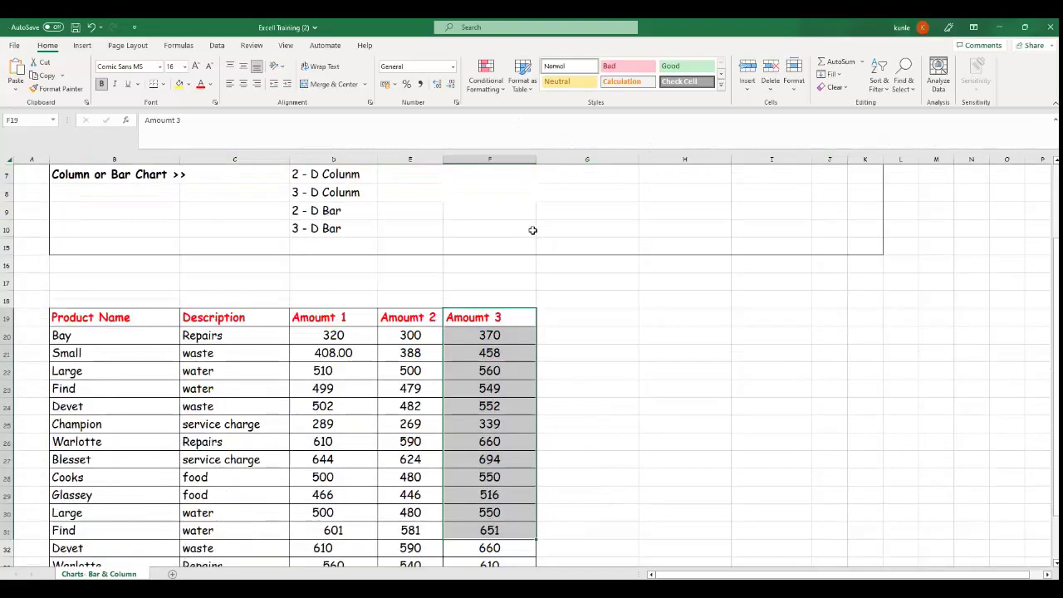
{"action": "scroll", "coordinate": [514, 239], "scroll_direction": "down", "scroll_amount": 1}
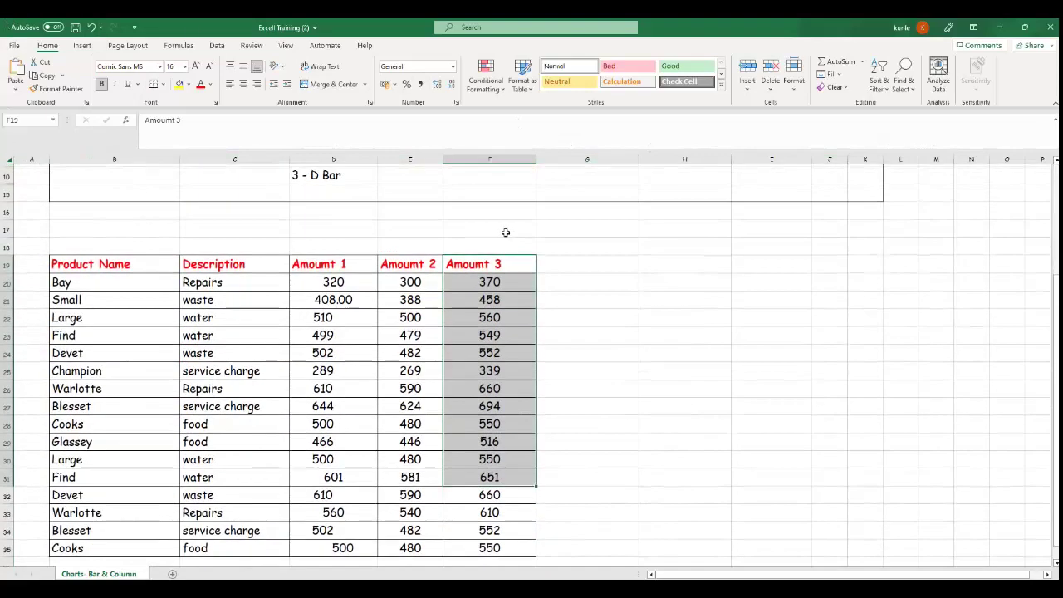
{"action": "scroll", "coordinate": [505, 233], "scroll_direction": "up", "scroll_amount": 2}
{"action": "scroll", "coordinate": [504, 232], "scroll_direction": "down", "scroll_amount": 2}
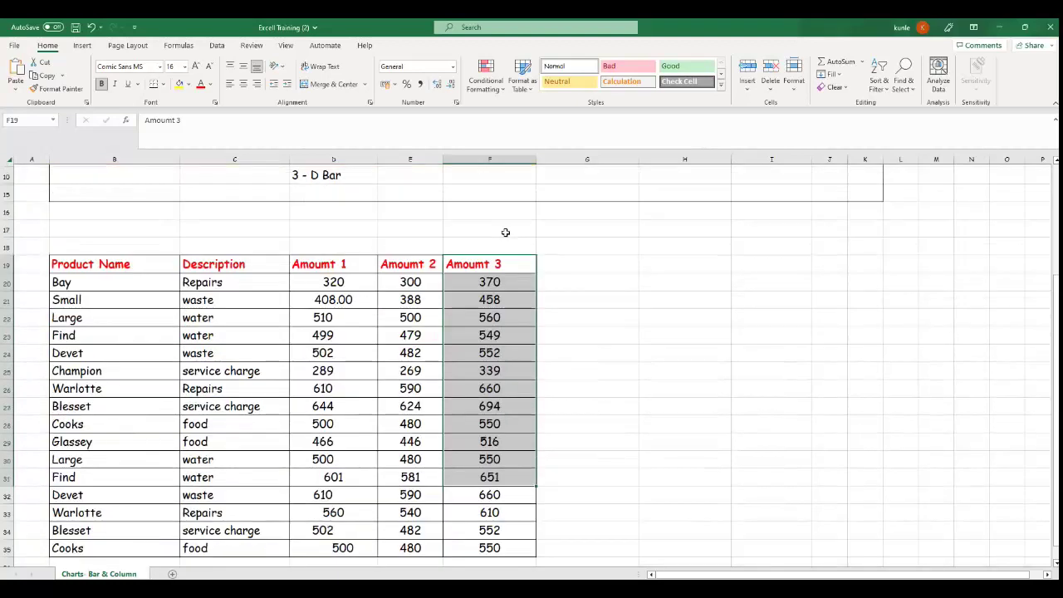
{"action": "left_click_drag", "start_coordinate": [99, 264], "coordinate": [490, 548]}
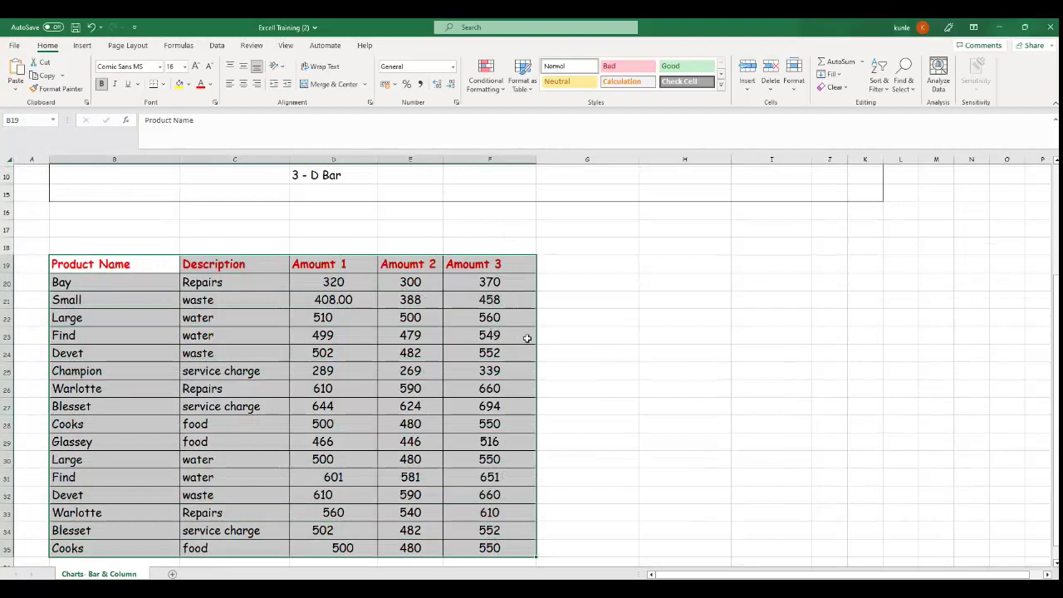
{"action": "scroll", "coordinate": [528, 339], "scroll_direction": "up", "scroll_amount": 2}
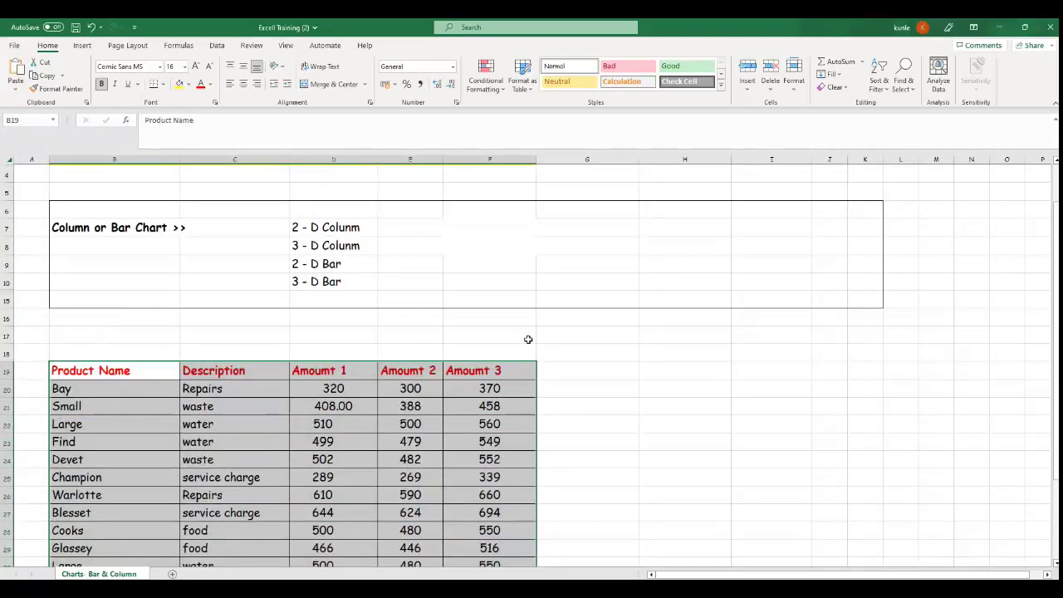
{"action": "scroll", "coordinate": [528, 340], "scroll_direction": "up", "scroll_amount": 1}
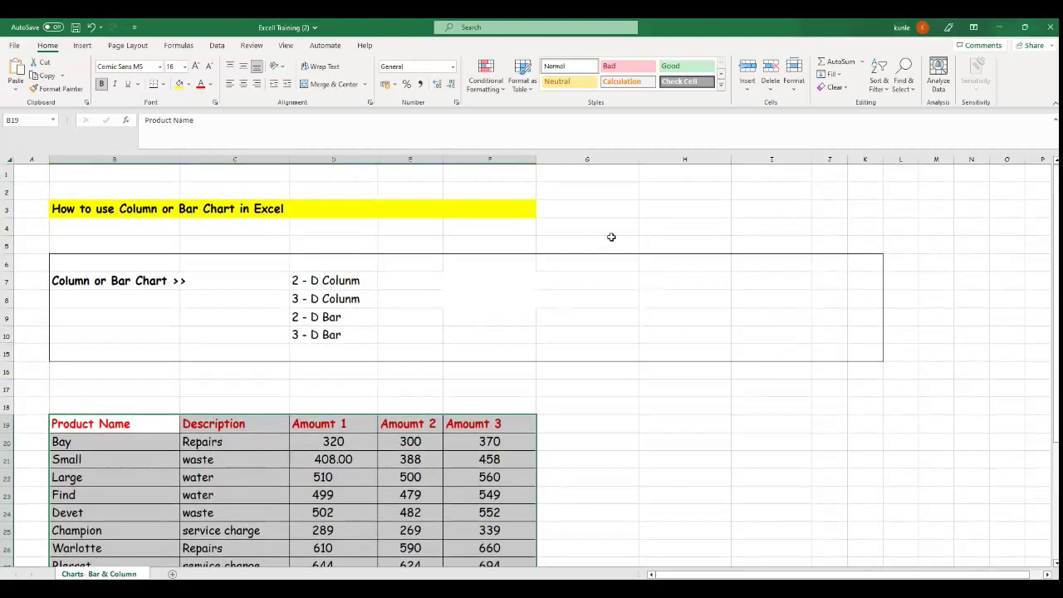
{"action": "left_click", "coordinate": [83, 46]}
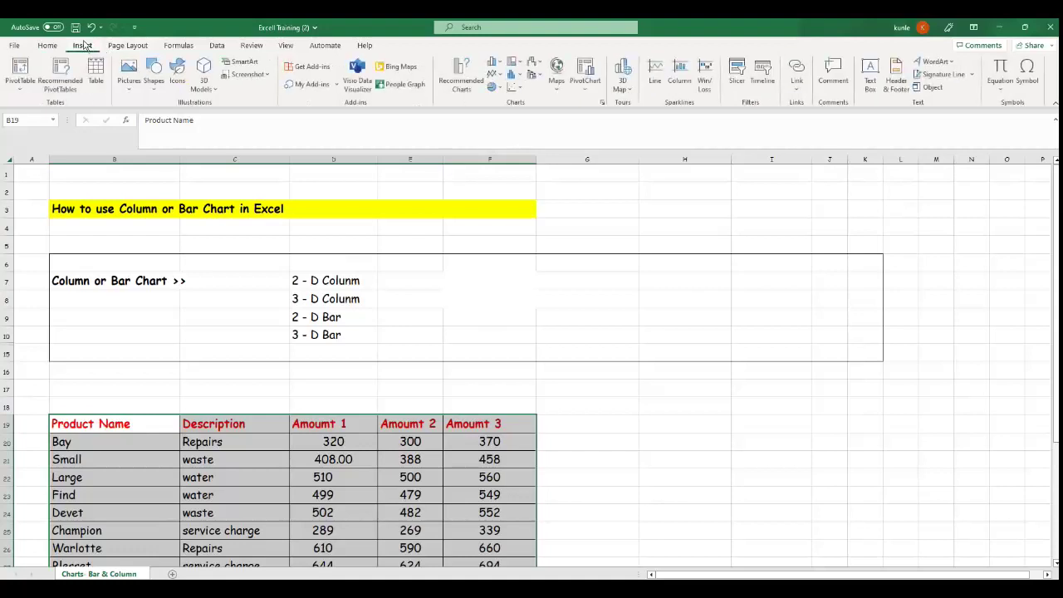
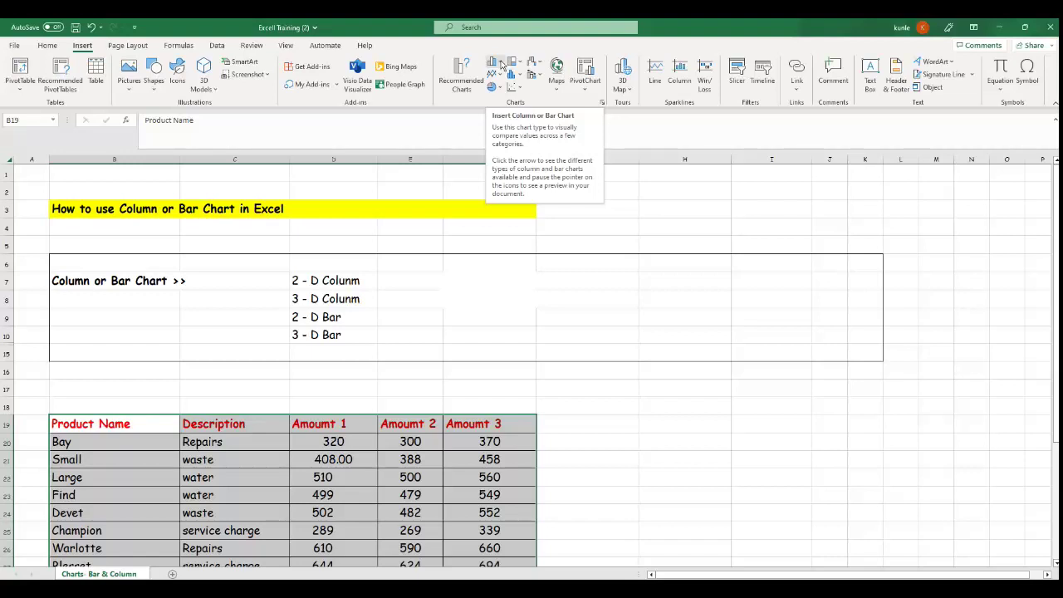
{"action": "left_click", "coordinate": [502, 65]}
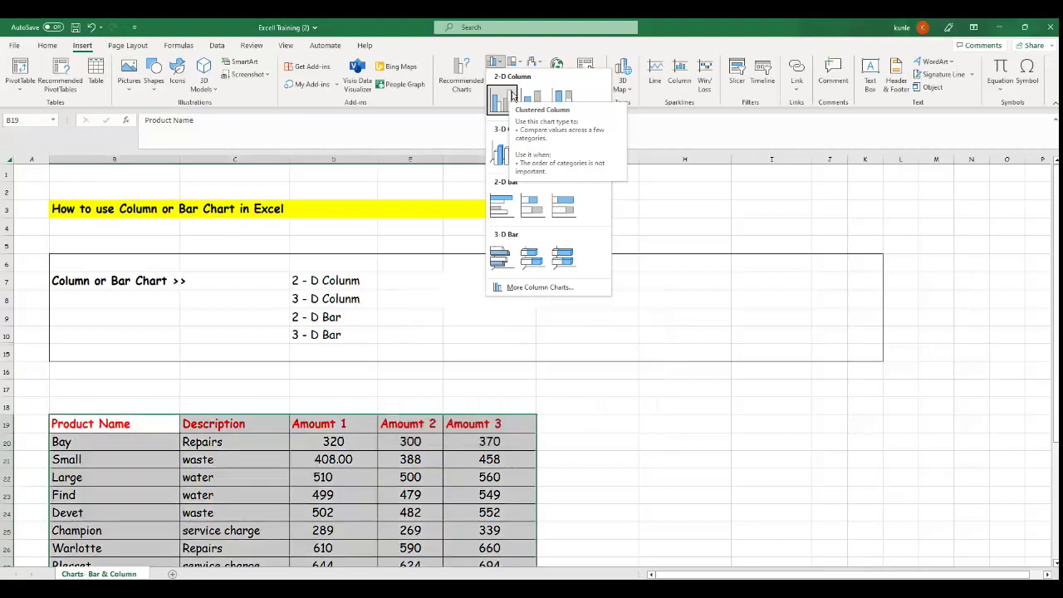
{"action": "left_click", "coordinate": [509, 106]}
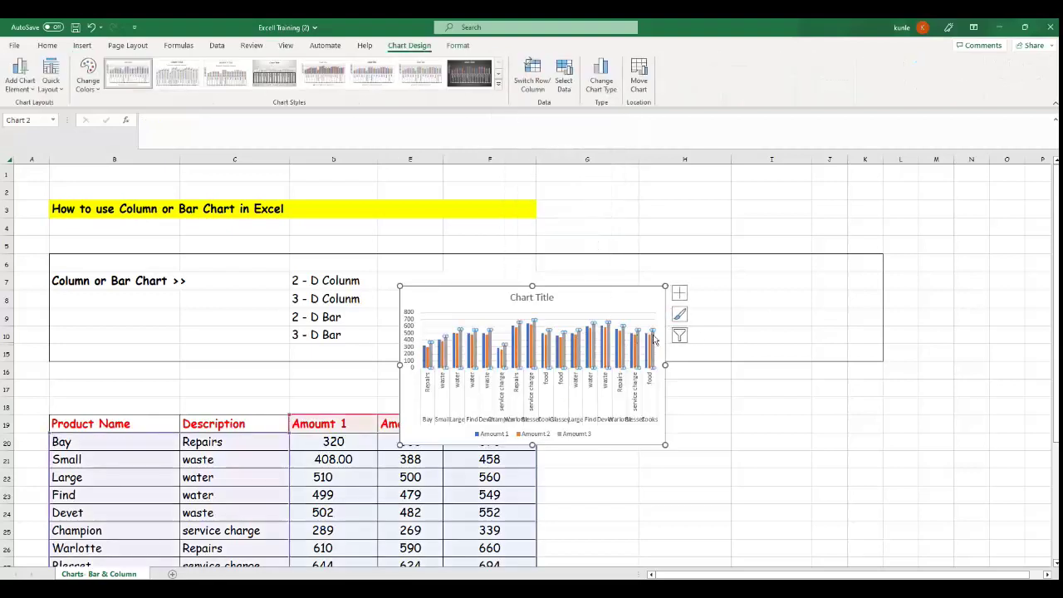
Step: Move the chart beside the product table, starting in column G around row 8, and enlarge it to reach column O
{"action": "left_click_drag", "start_coordinate": [619, 307], "coordinate": [786, 318]}
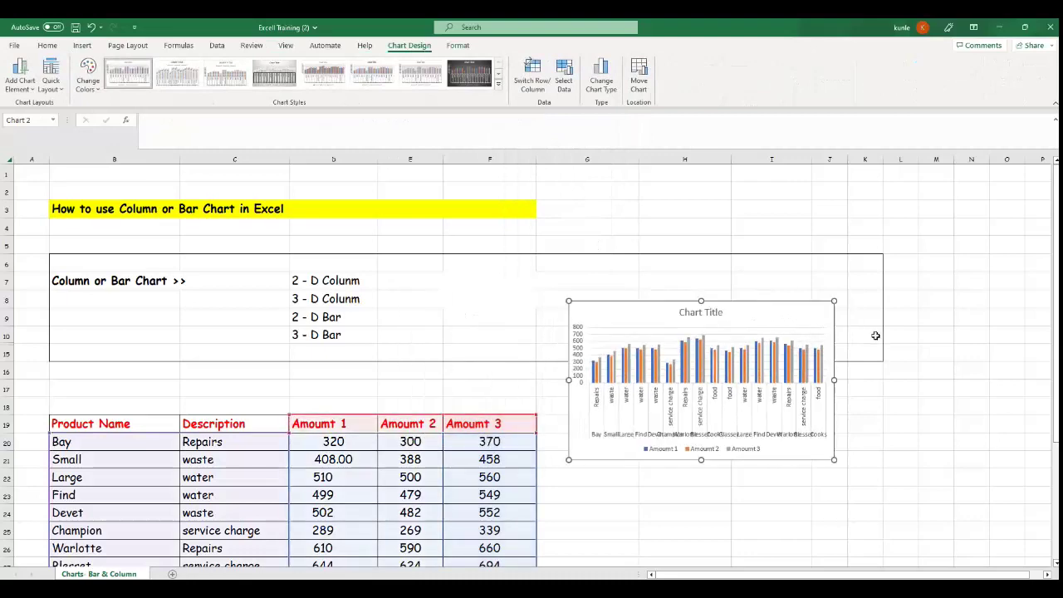
{"action": "scroll", "coordinate": [875, 334], "scroll_direction": "down", "scroll_amount": 2}
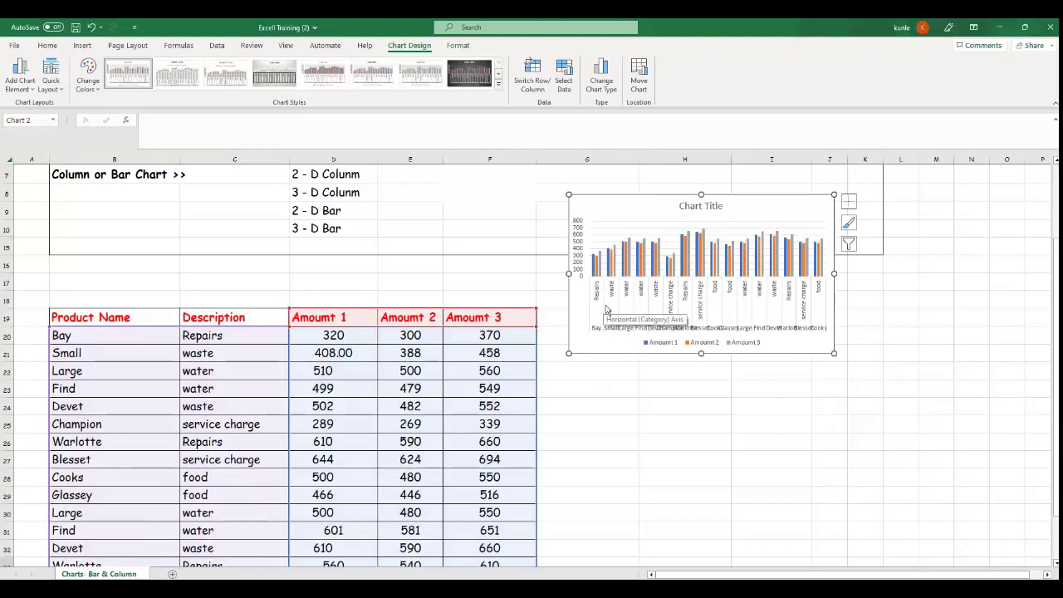
{"action": "mouse_move", "coordinate": [595, 274]}
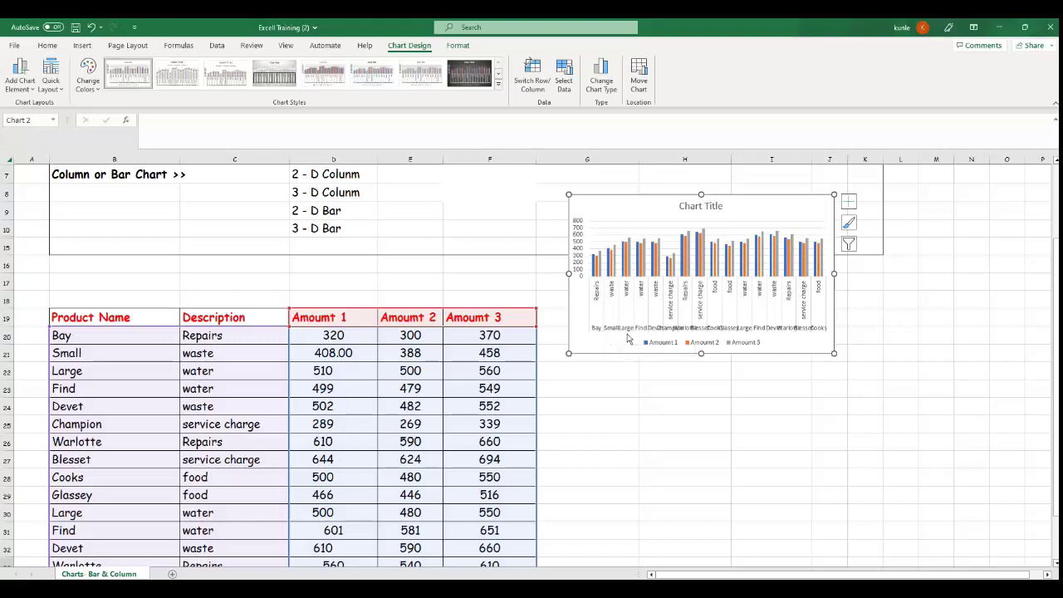
{"action": "left_click_drag", "start_coordinate": [834, 353], "coordinate": [1002, 454]}
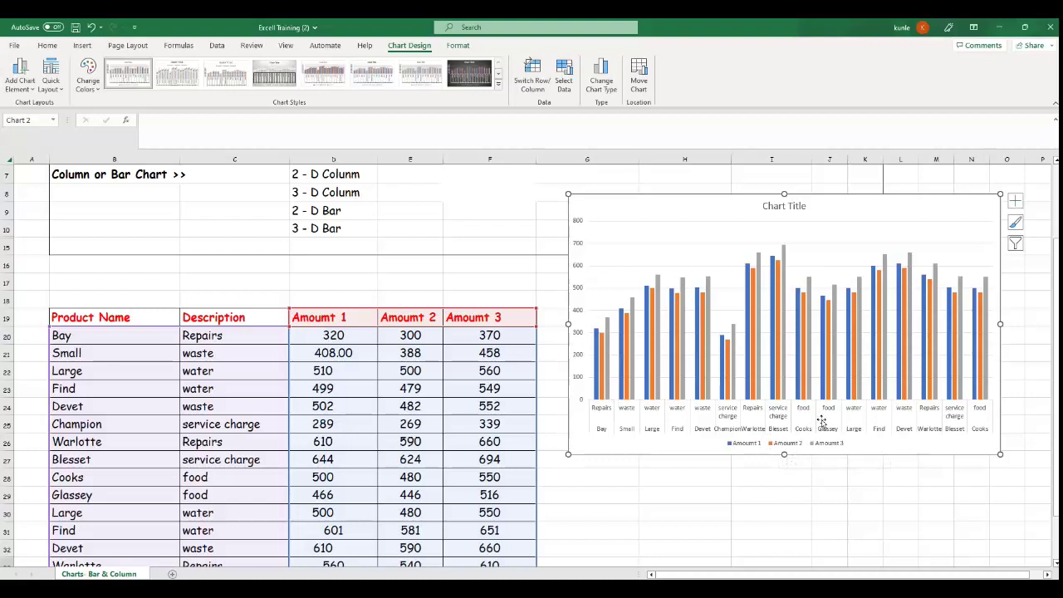
Step: Replace the chart's placeholder title with "Product name"
{"action": "left_click", "coordinate": [779, 210]}
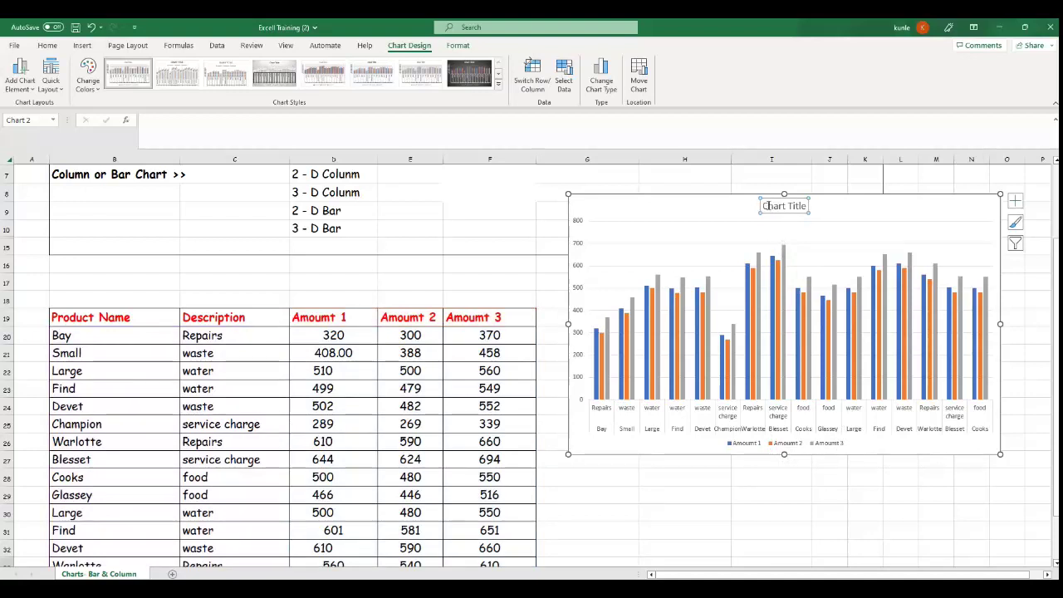
{"action": "left_click_drag", "start_coordinate": [767, 206], "coordinate": [804, 206]}
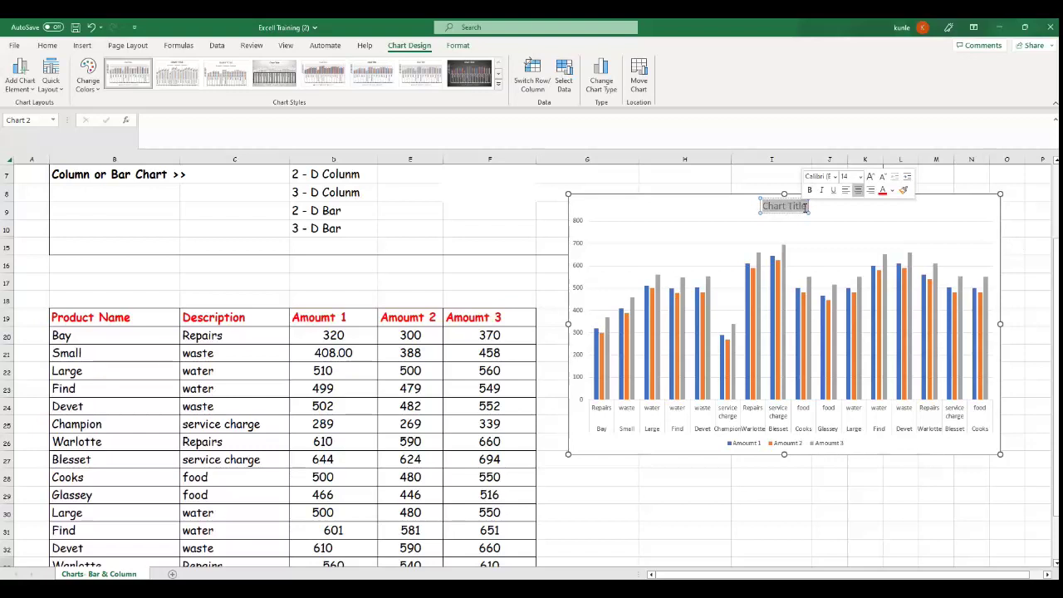
{"action": "type", "text": "Prod"}
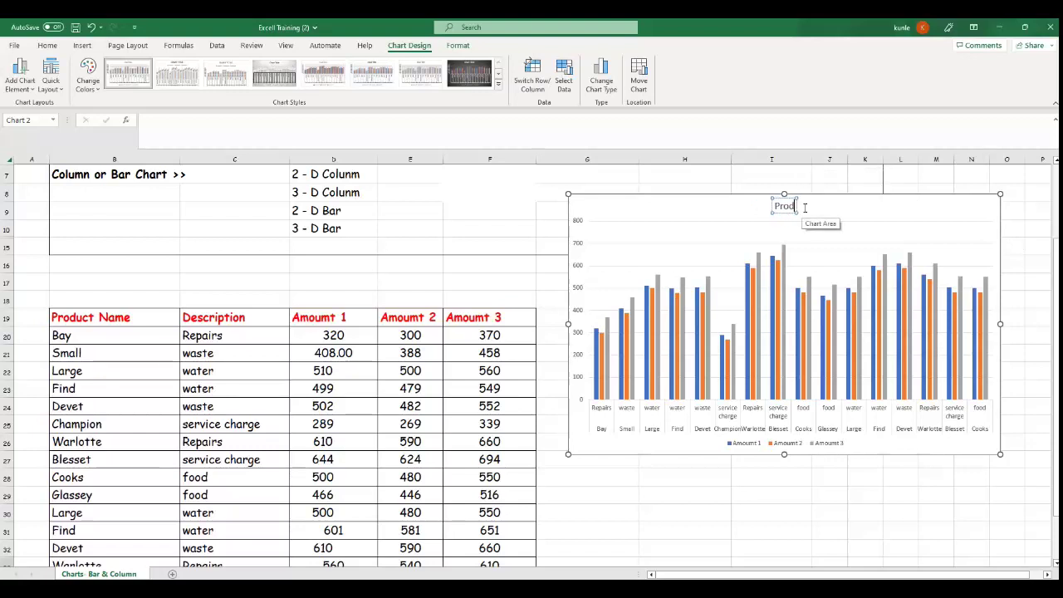
{"action": "type", "text": "uct name"}
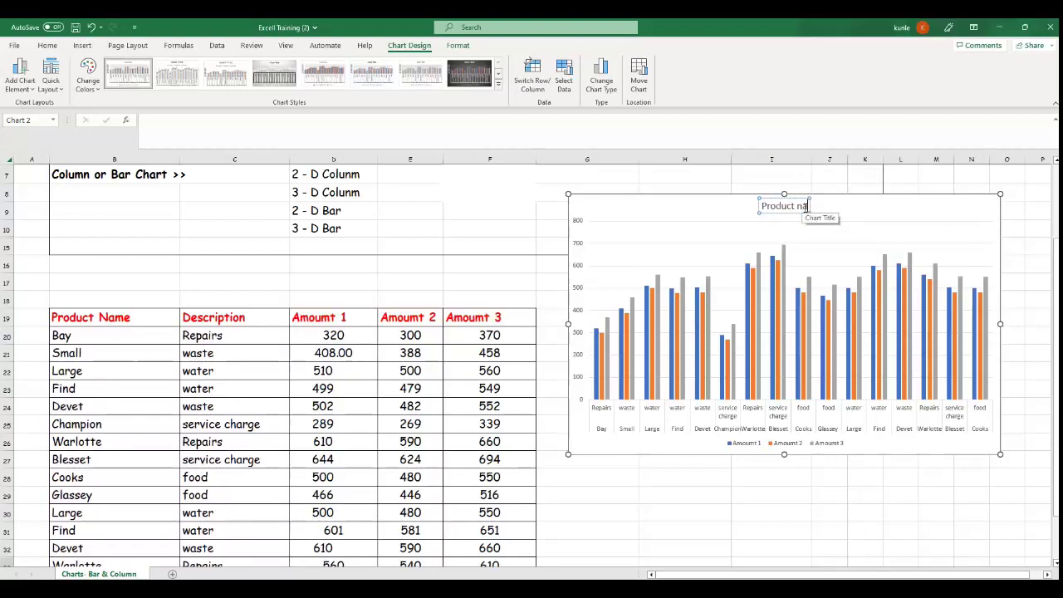
{"action": "left_click", "coordinate": [753, 508]}
Step: Inspect the columns of the Amoumt series and widen the chart slightly to the end of column O
{"action": "left_click", "coordinate": [727, 397]}
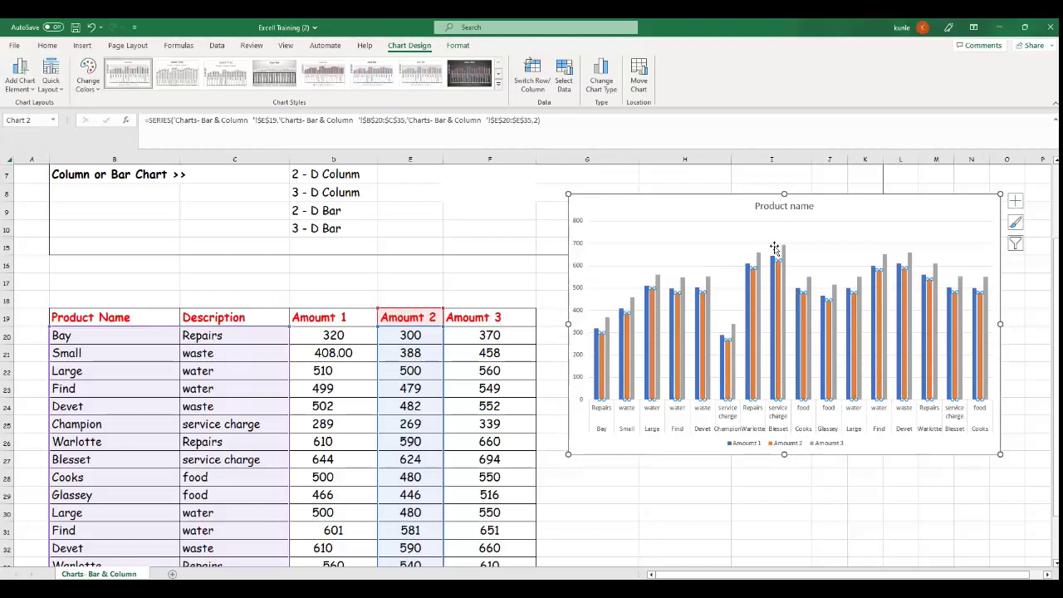
{"action": "mouse_move", "coordinate": [785, 253]}
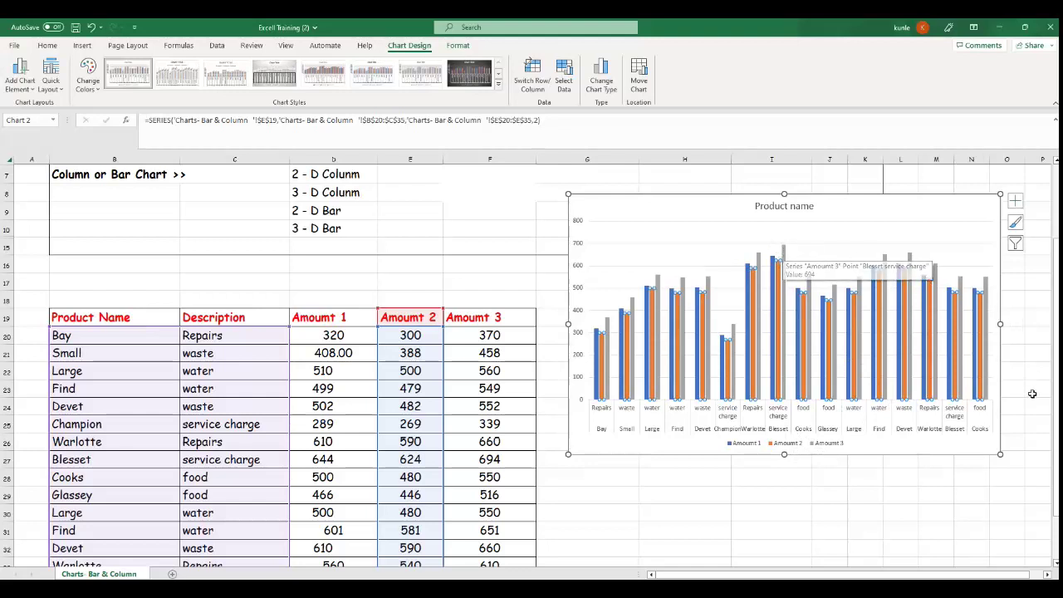
{"action": "left_click_drag", "start_coordinate": [1000, 454], "coordinate": [1025, 462]}
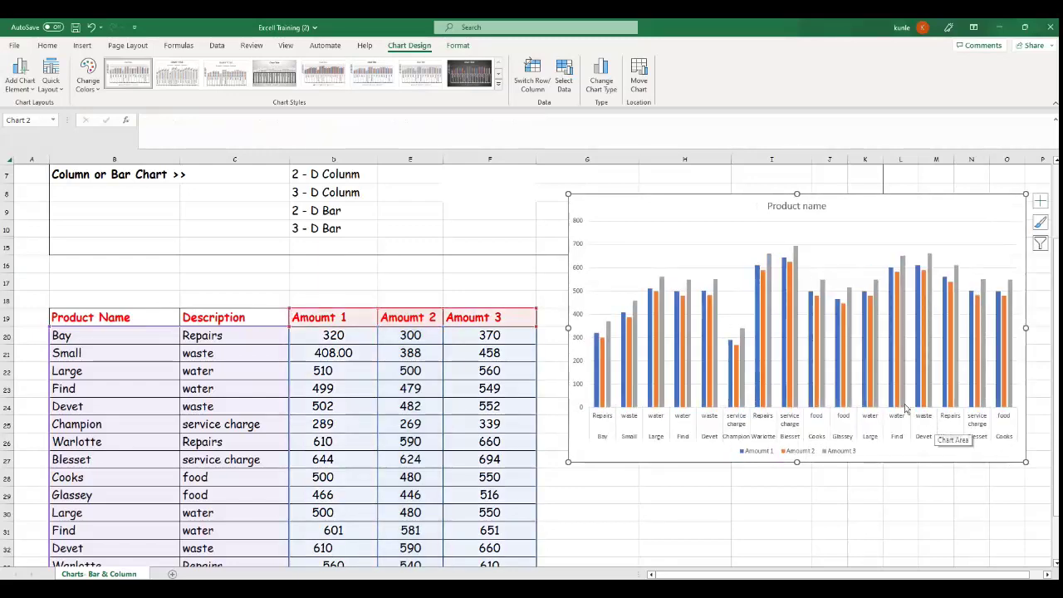
{"action": "scroll", "coordinate": [914, 407], "scroll_direction": "up", "scroll_amount": 1}
{"action": "left_click", "coordinate": [819, 370]}
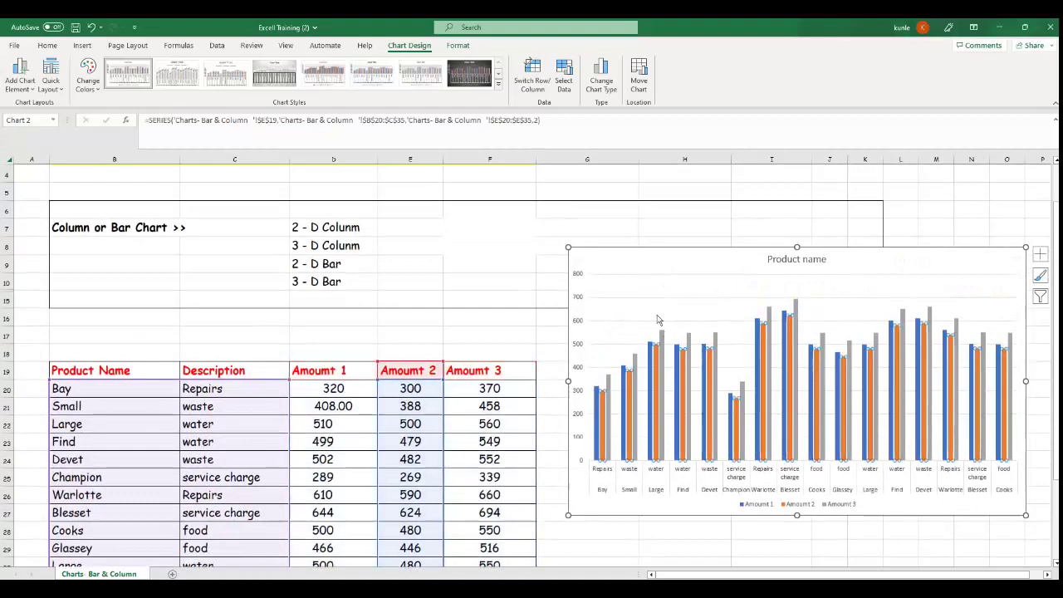
{"action": "scroll", "coordinate": [523, 180], "scroll_direction": "up", "scroll_amount": 1}
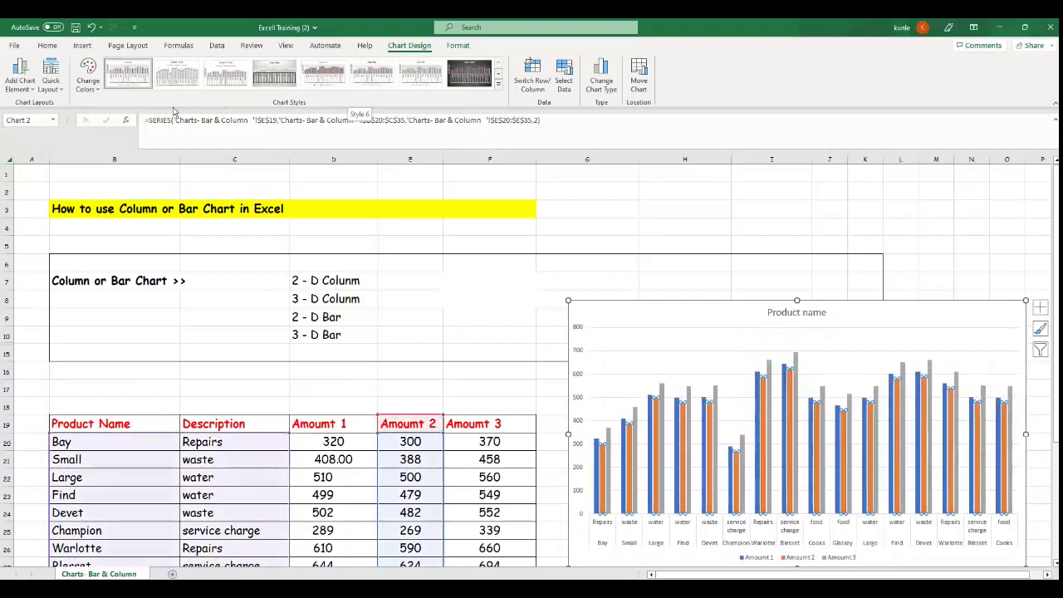
Step: Apply the 2-D Clustered Column type to the product chart again
{"action": "left_click", "coordinate": [82, 47]}
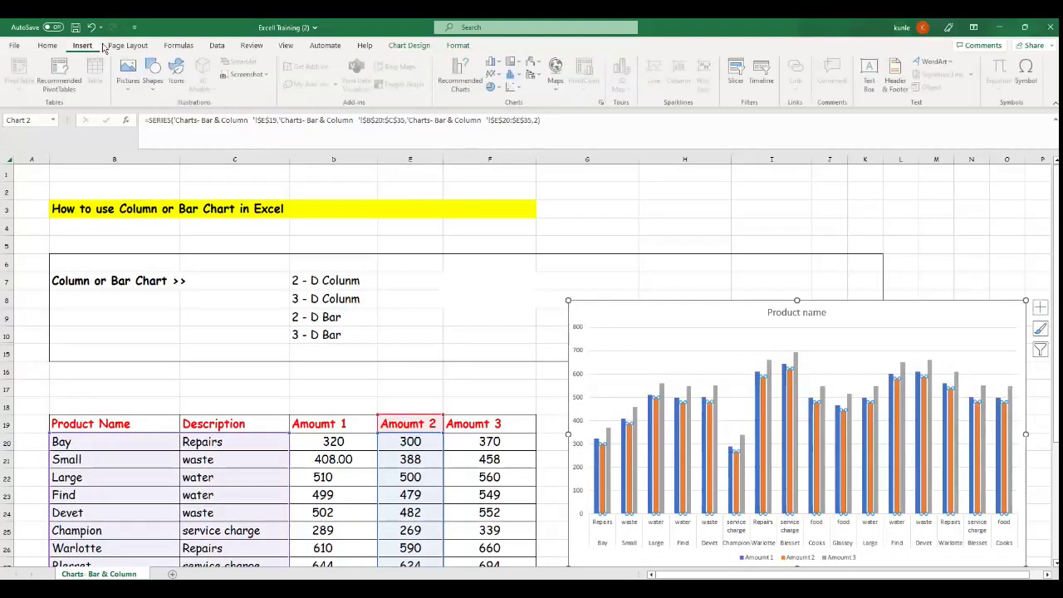
{"action": "left_click", "coordinate": [495, 63]}
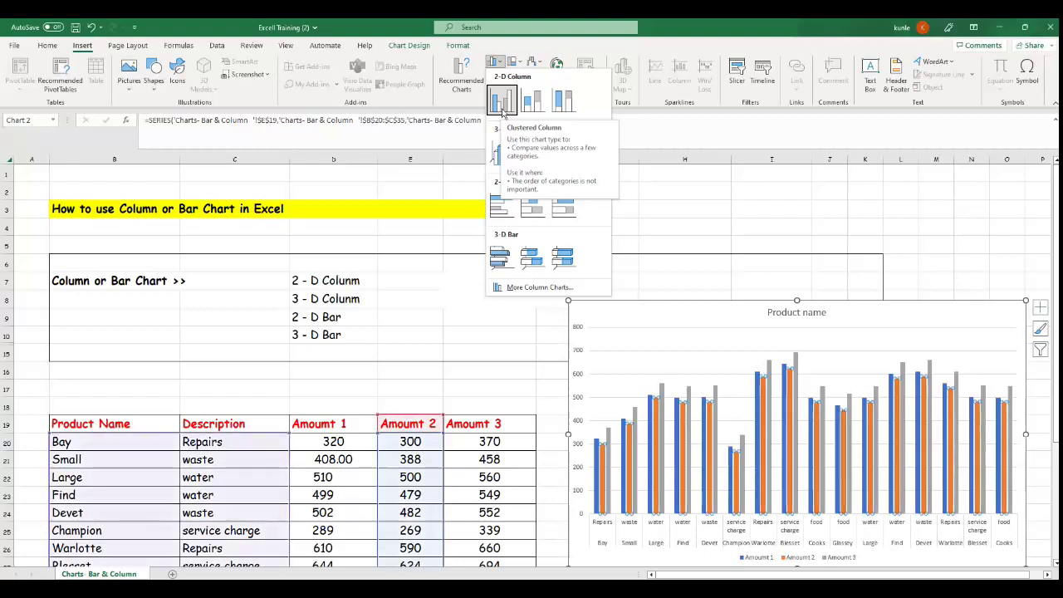
{"action": "left_click", "coordinate": [502, 113]}
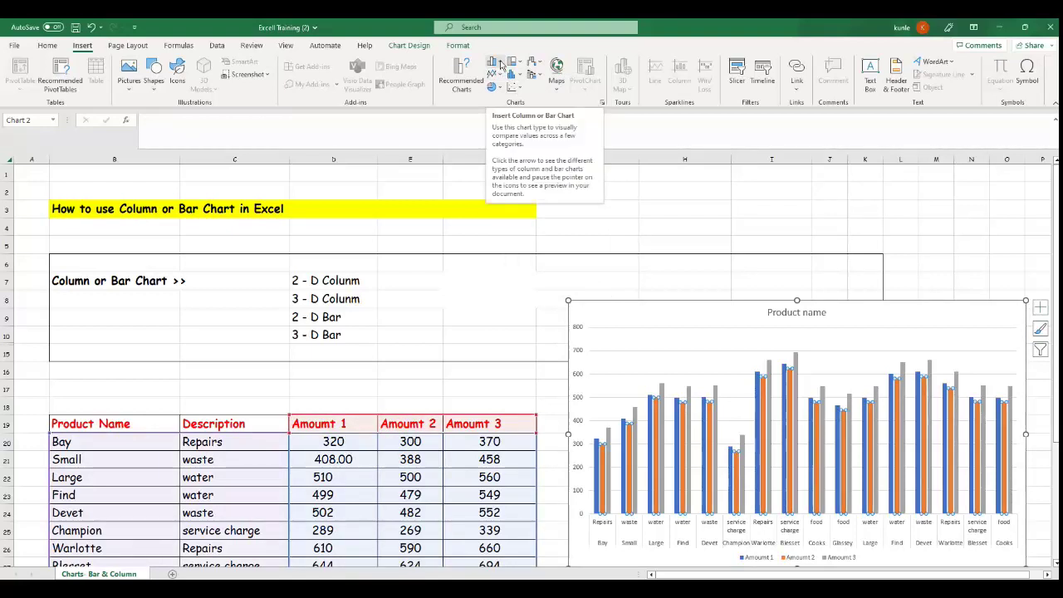
Step: Colour the text of the "2 - D Colunm" entry in D7 red
{"action": "left_click", "coordinate": [332, 280]}
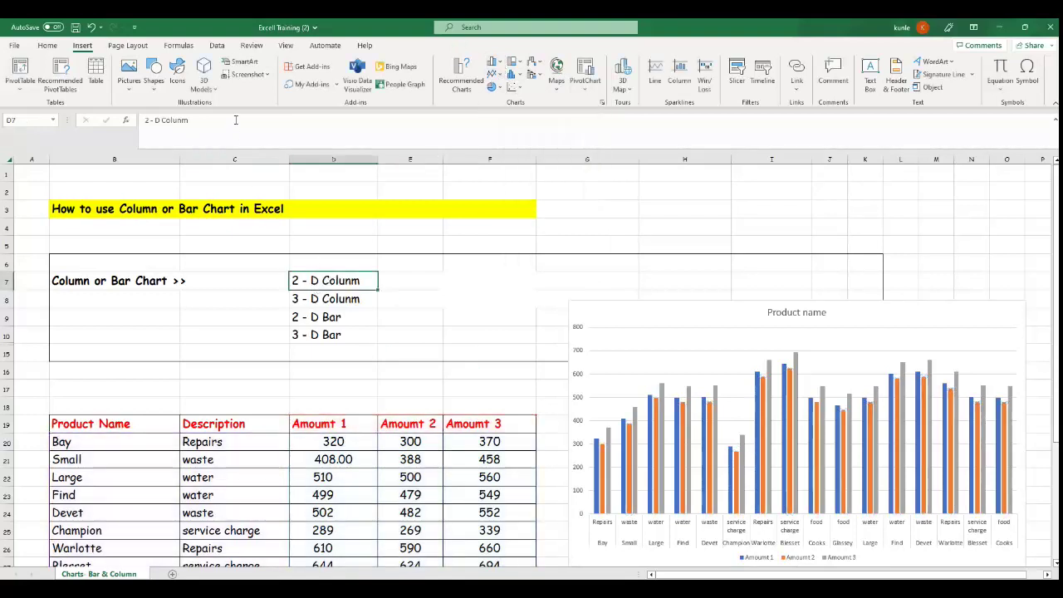
{"action": "left_click", "coordinate": [49, 46]}
{"action": "left_click", "coordinate": [201, 85]}
{"action": "left_click", "coordinate": [353, 303]}
Step: Change the product chart to 3-D Clustered Column, accepting the conversion of its 2-D data series
{"action": "left_click", "coordinate": [696, 409]}
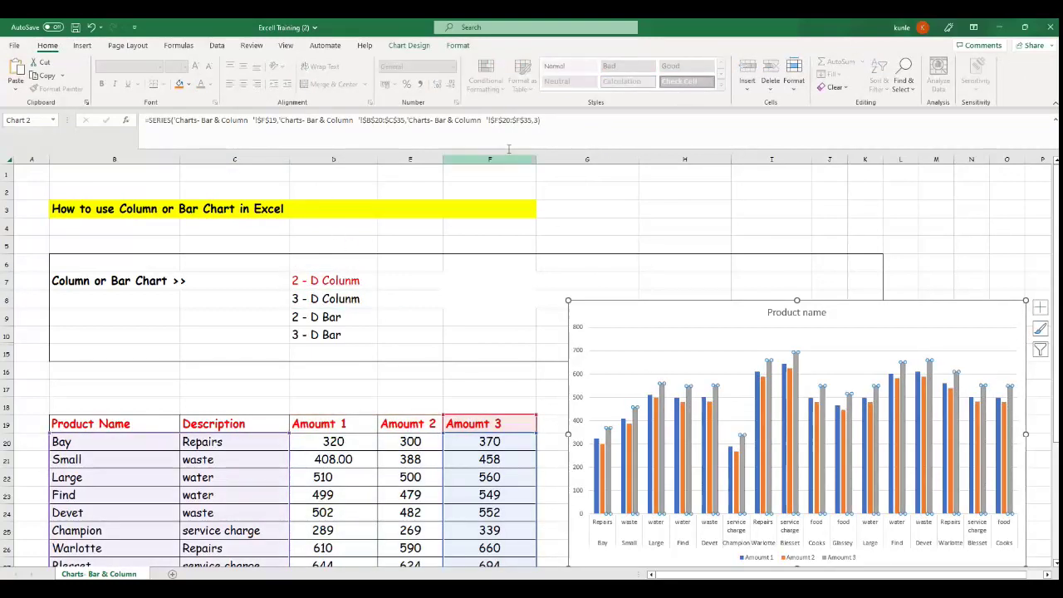
{"action": "left_click", "coordinate": [524, 279]}
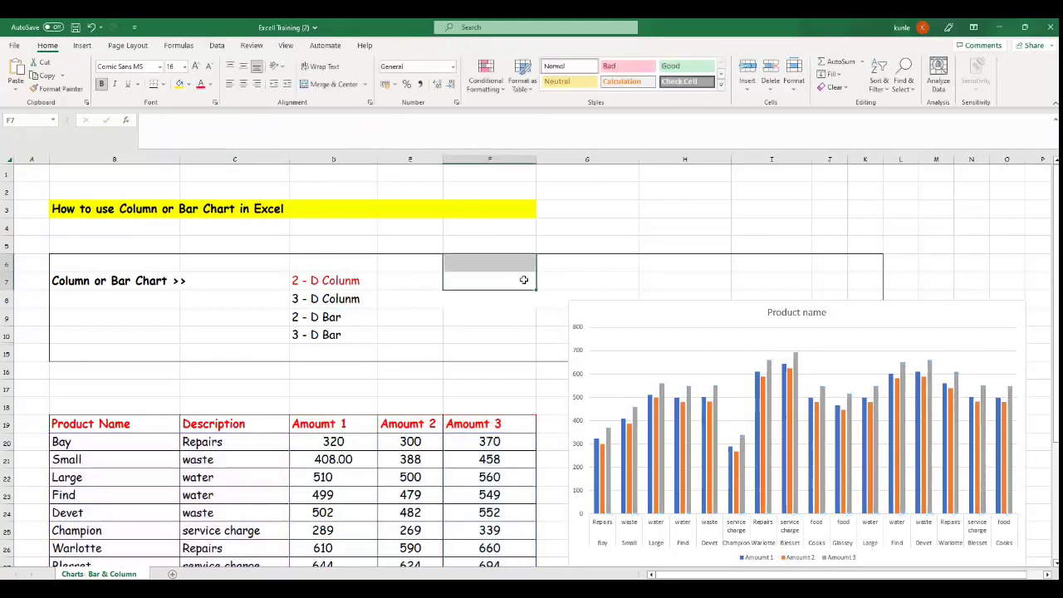
{"action": "left_click", "coordinate": [437, 424]}
{"action": "scroll", "coordinate": [434, 386], "scroll_direction": "down", "scroll_amount": 3}
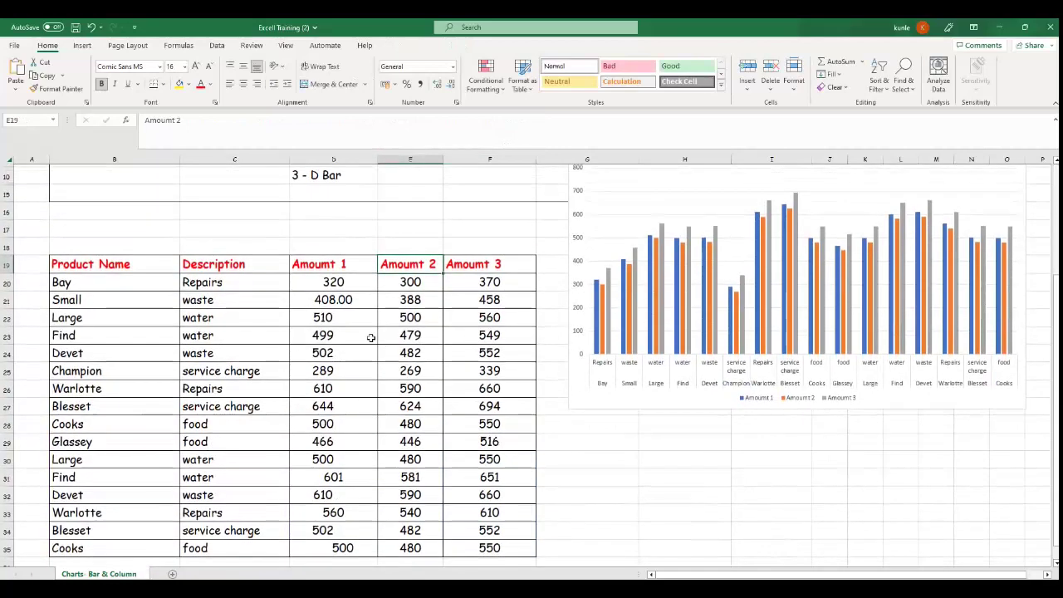
{"action": "scroll", "coordinate": [374, 340], "scroll_direction": "up", "scroll_amount": 2}
{"action": "left_click", "coordinate": [664, 362]}
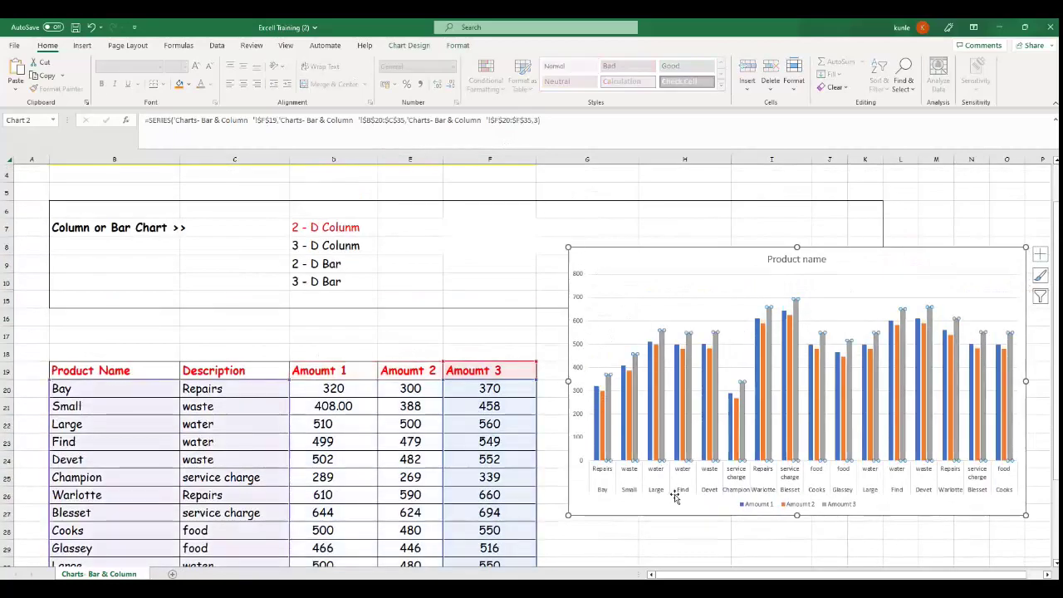
{"action": "left_click", "coordinate": [90, 45]}
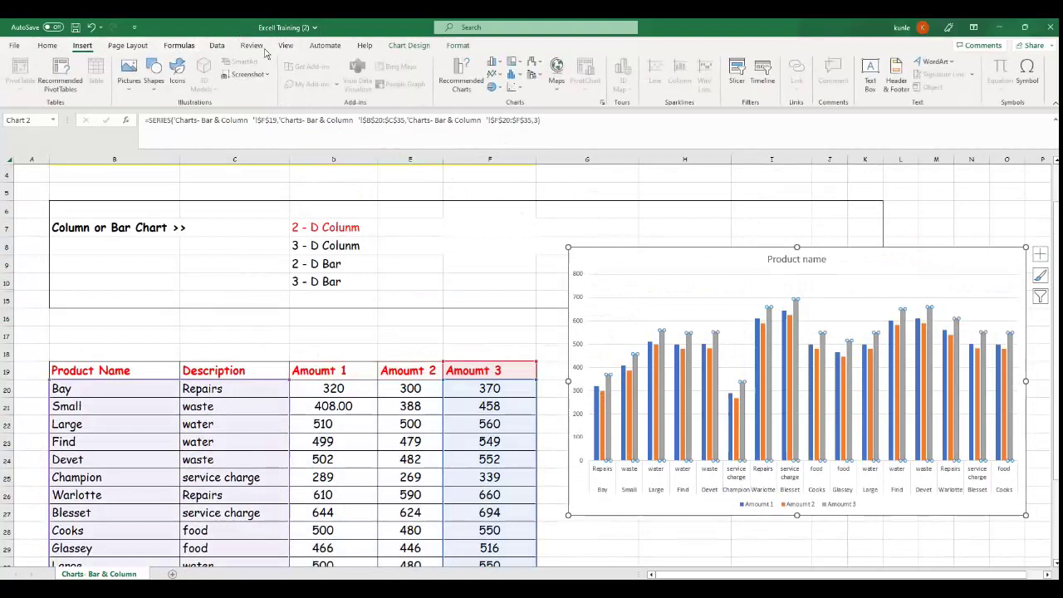
{"action": "left_click", "coordinate": [497, 66]}
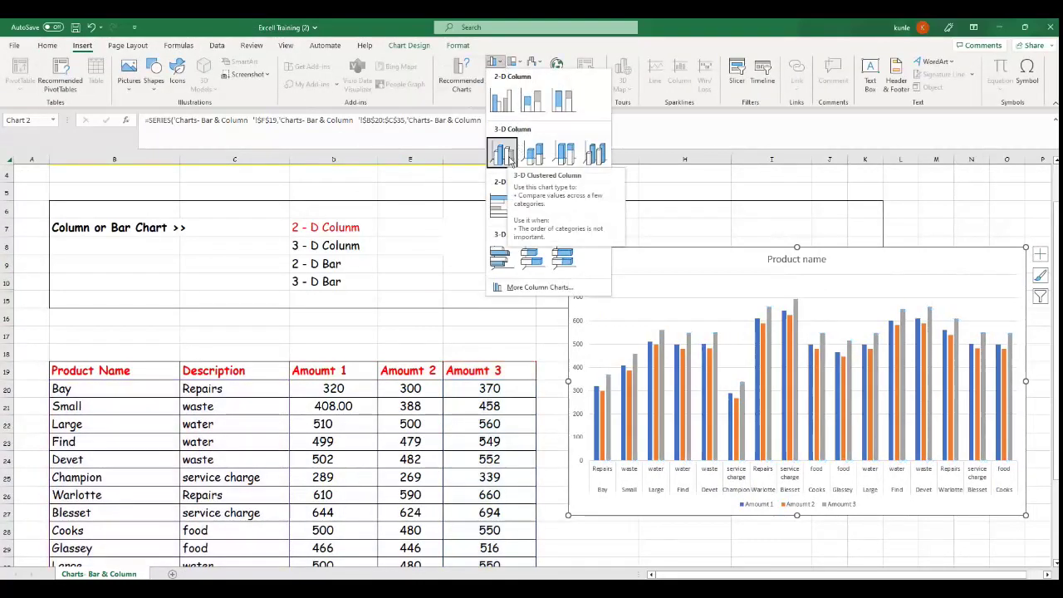
{"action": "key", "text": "Escape"}
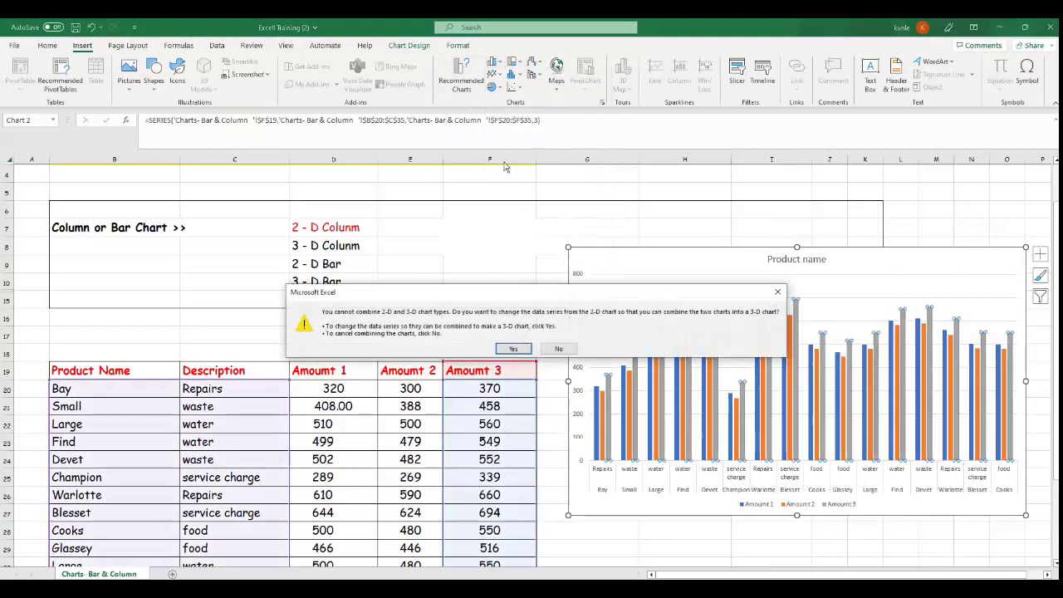
{"action": "left_click", "coordinate": [519, 346]}
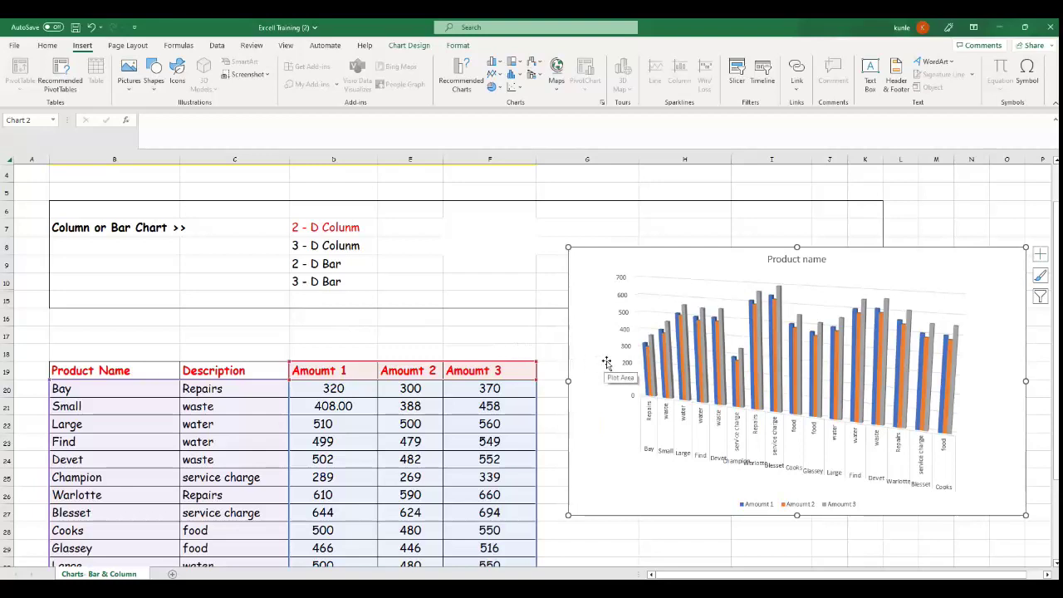
Step: Compare the other column chart types on the product chart and keep 3-D Clustered Column
{"action": "left_click", "coordinate": [702, 366]}
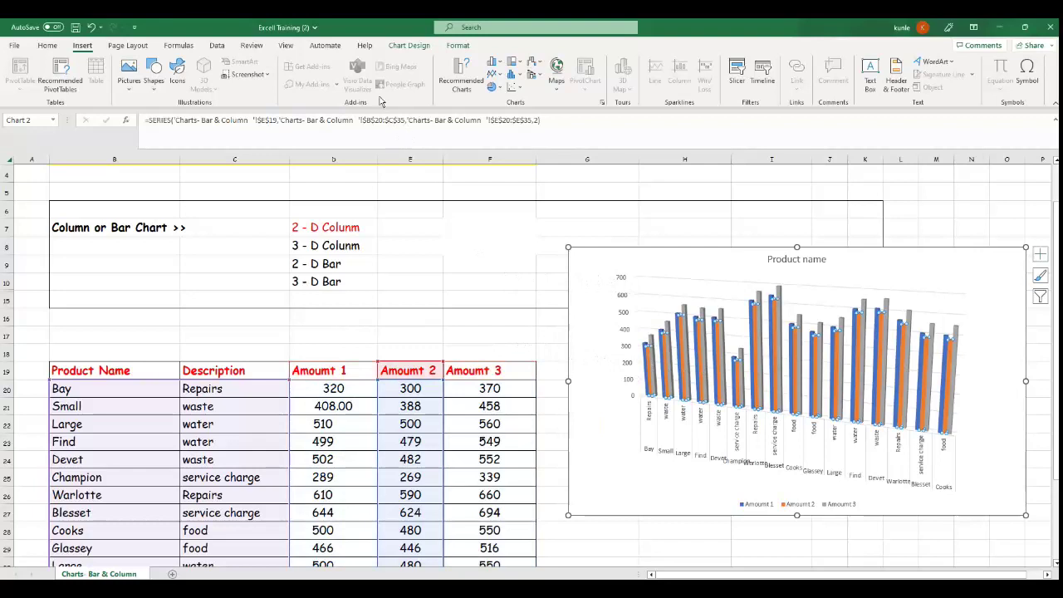
{"action": "left_click", "coordinate": [494, 61]}
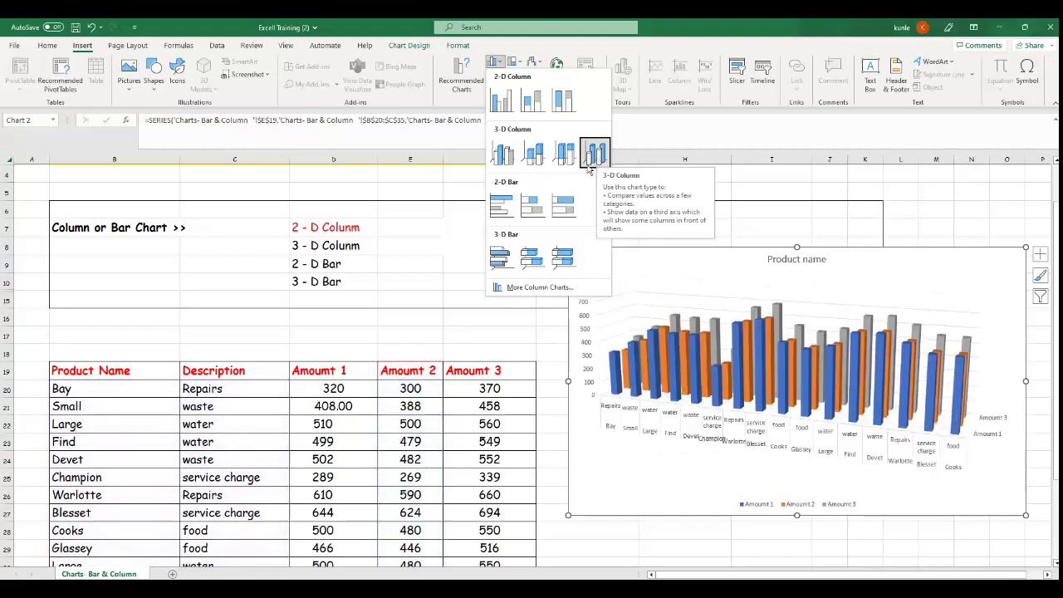
{"action": "left_click", "coordinate": [502, 164]}
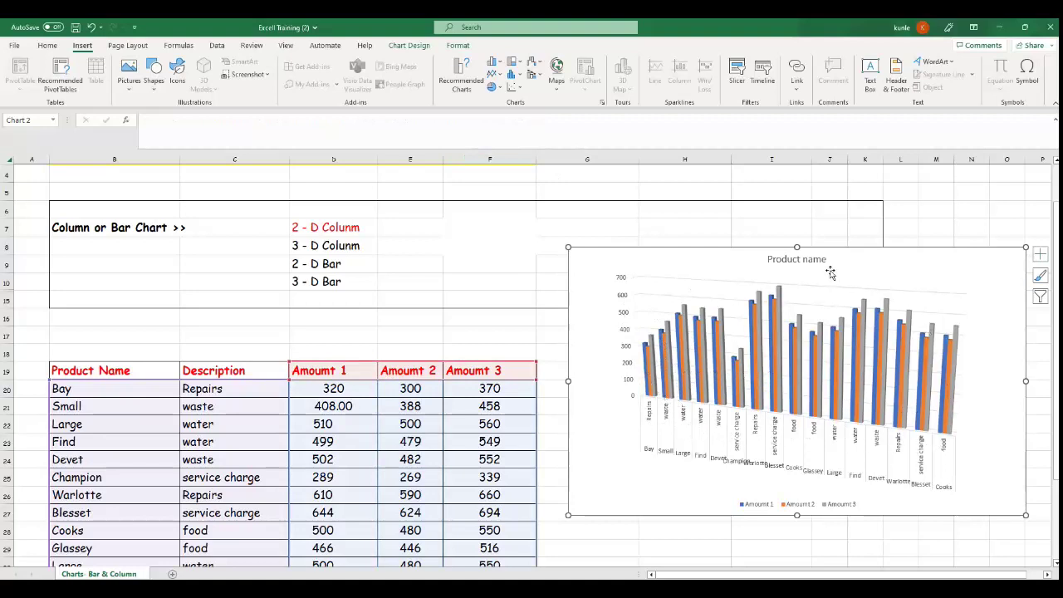
Step: Try axis titles, data labels and a data table on the 3-D column chart, leaving all three switched off
{"action": "left_click", "coordinate": [1041, 255]}
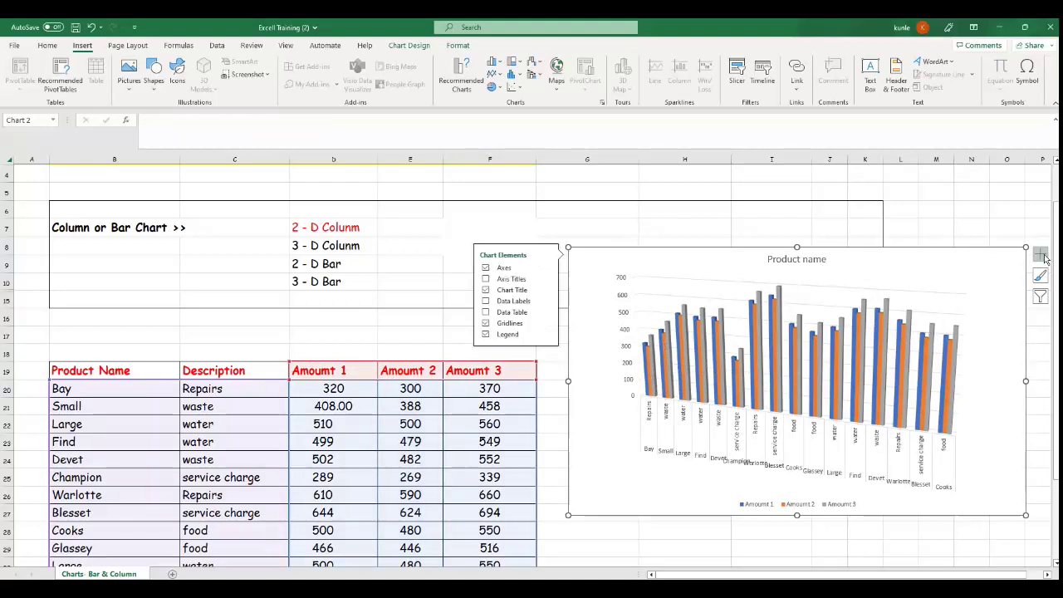
{"action": "left_click", "coordinate": [487, 280]}
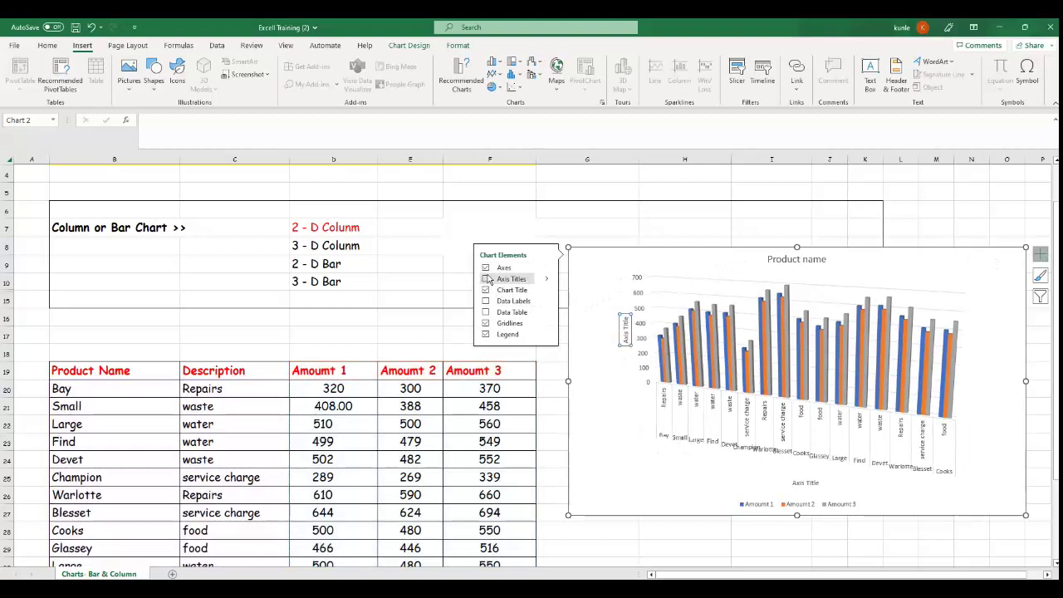
{"action": "left_click", "coordinate": [486, 280]}
{"action": "left_click", "coordinate": [488, 303]}
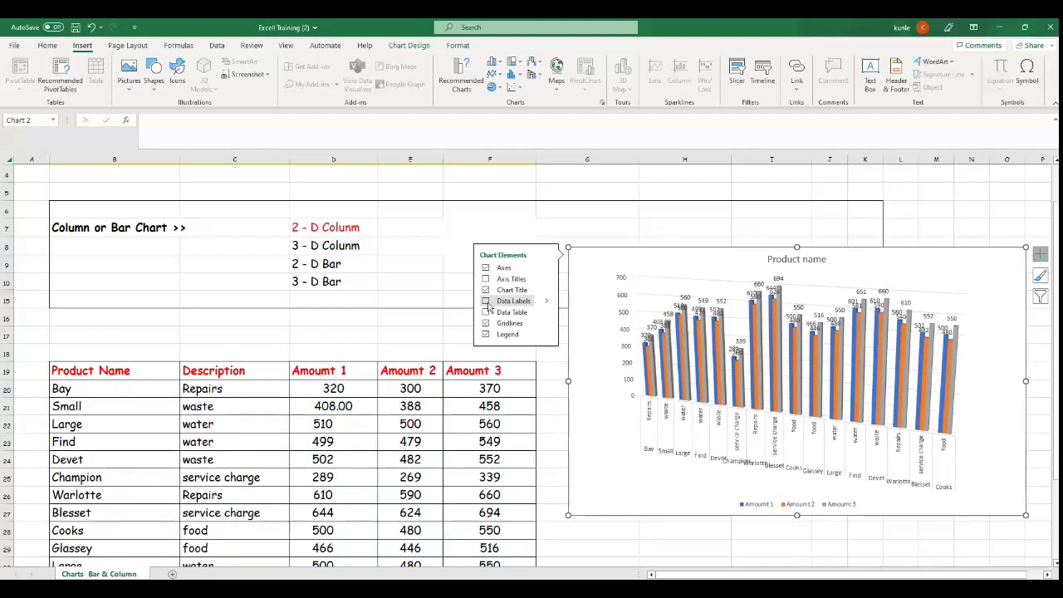
{"action": "left_click", "coordinate": [487, 313]}
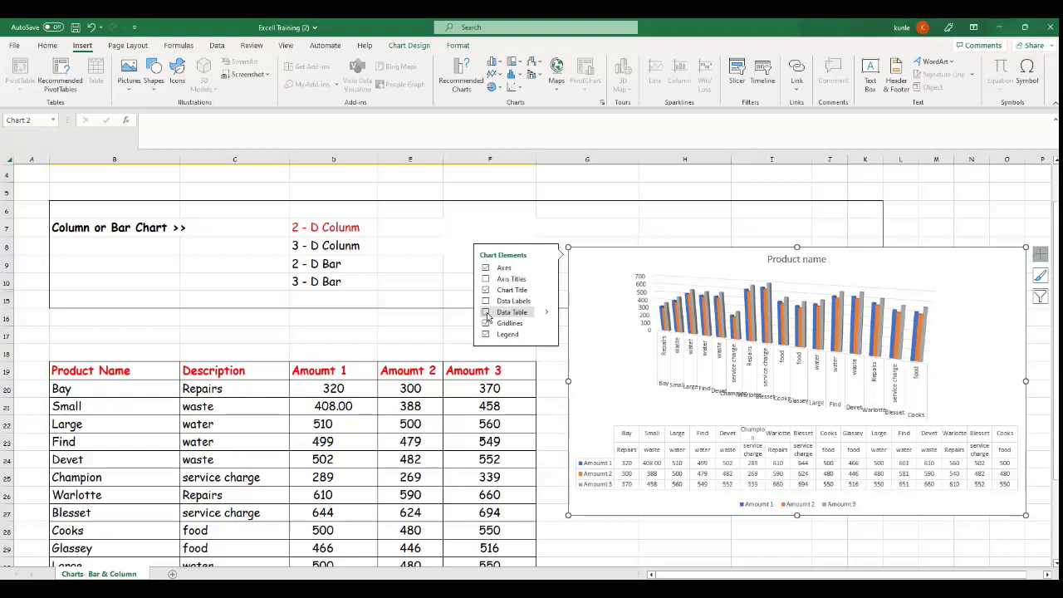
{"action": "left_click", "coordinate": [486, 314]}
Step: Preview the available chart styles on the 3-D column chart, keeping its current style
{"action": "left_click", "coordinate": [1041, 277]}
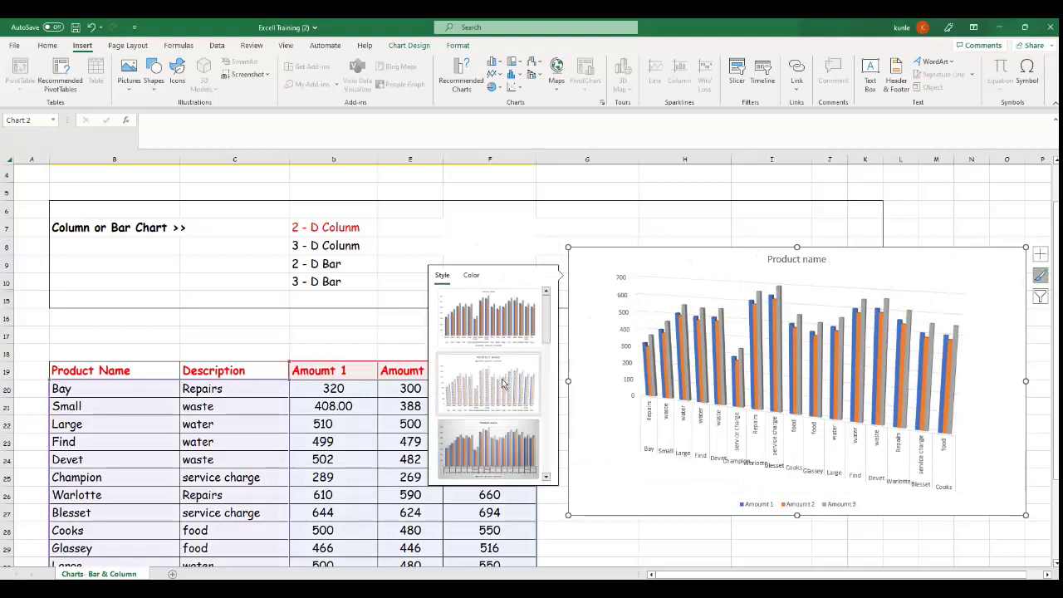
{"action": "left_click", "coordinate": [490, 449]}
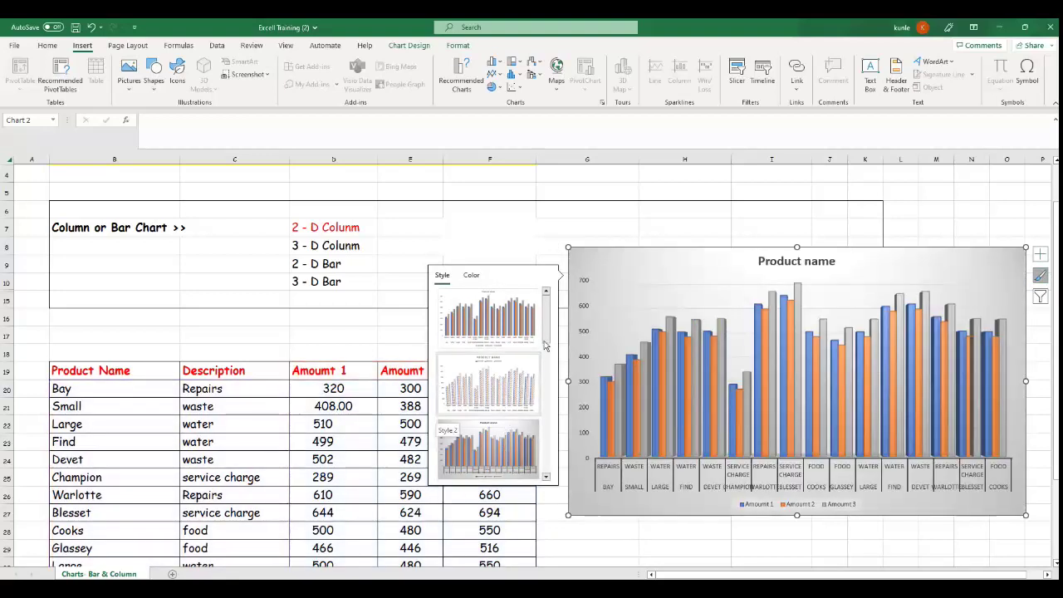
{"action": "scroll", "coordinate": [535, 374], "scroll_direction": "down", "scroll_amount": 3}
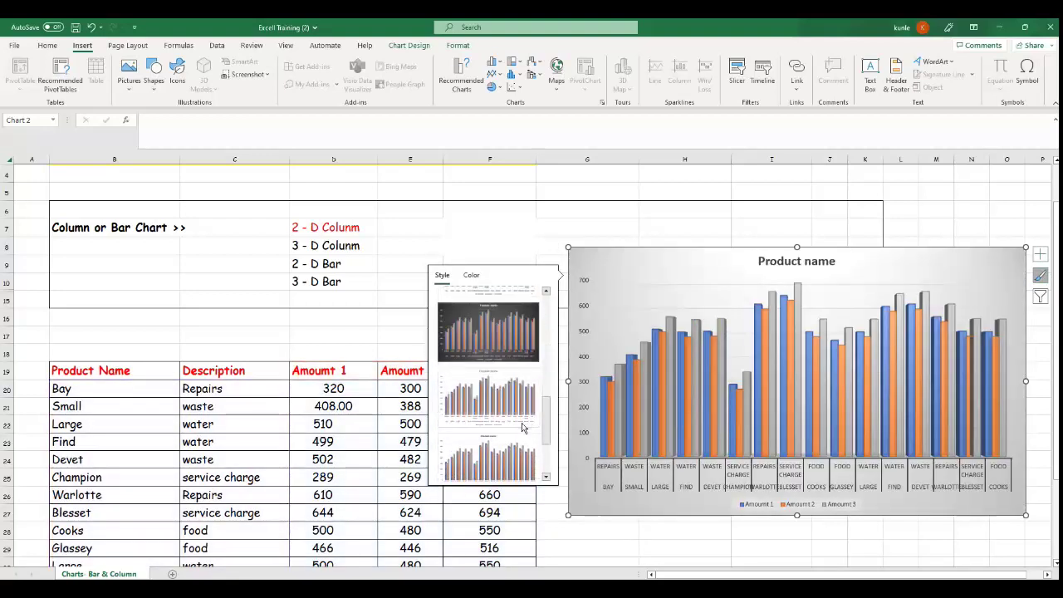
{"action": "scroll", "coordinate": [495, 443], "scroll_direction": "down", "scroll_amount": 2}
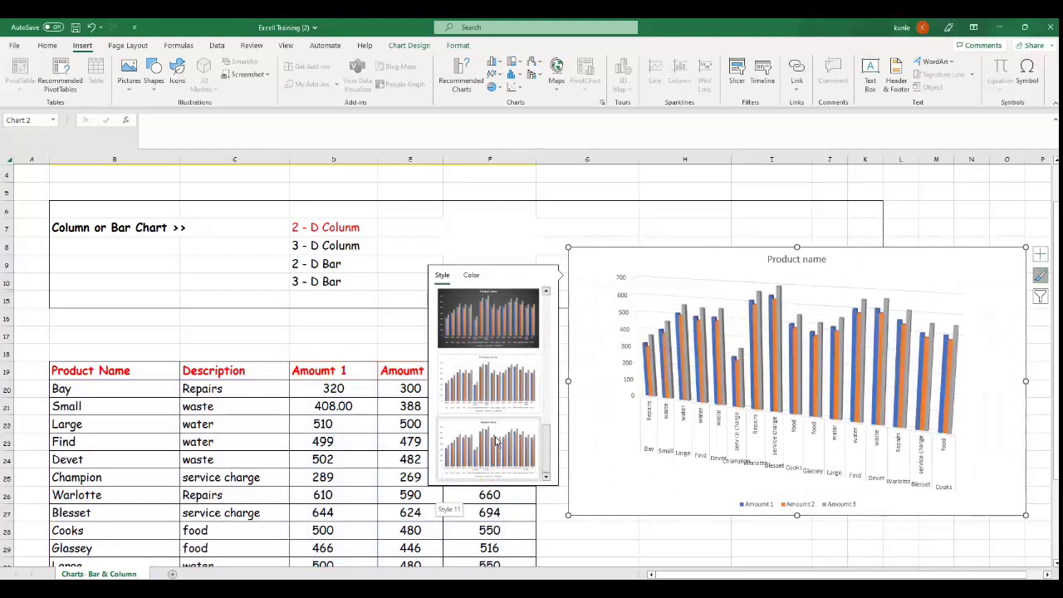
{"action": "scroll", "coordinate": [491, 398], "scroll_direction": "up", "scroll_amount": 2}
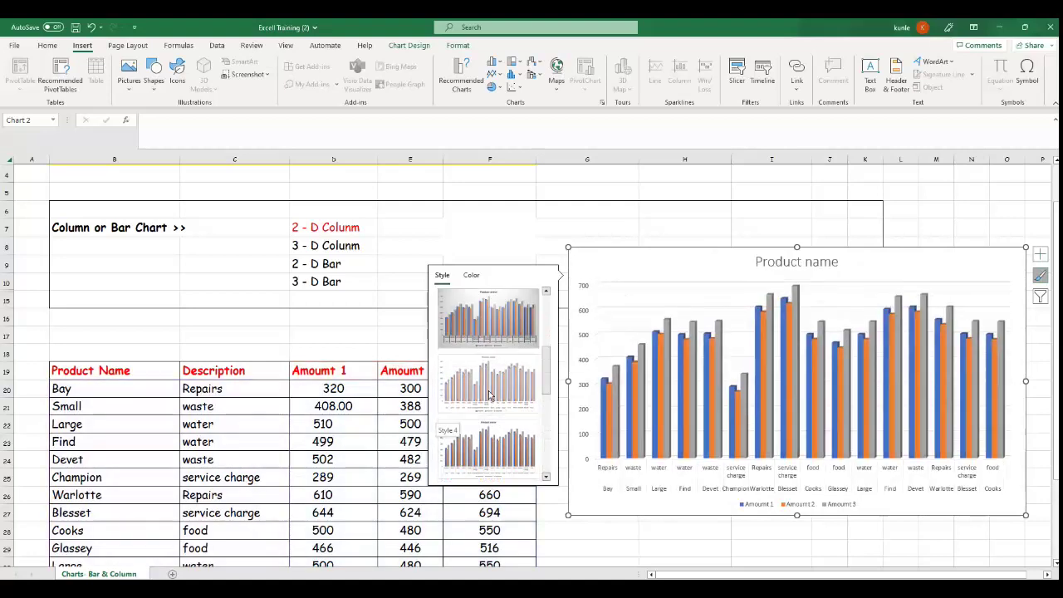
{"action": "scroll", "coordinate": [491, 397], "scroll_direction": "up", "scroll_amount": 2}
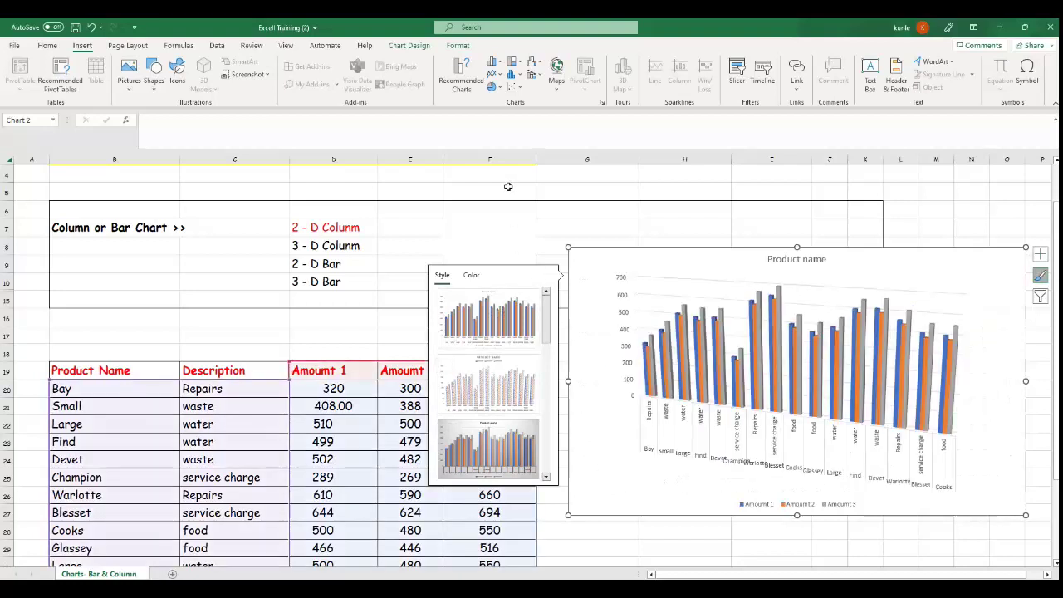
{"action": "left_click", "coordinate": [482, 204]}
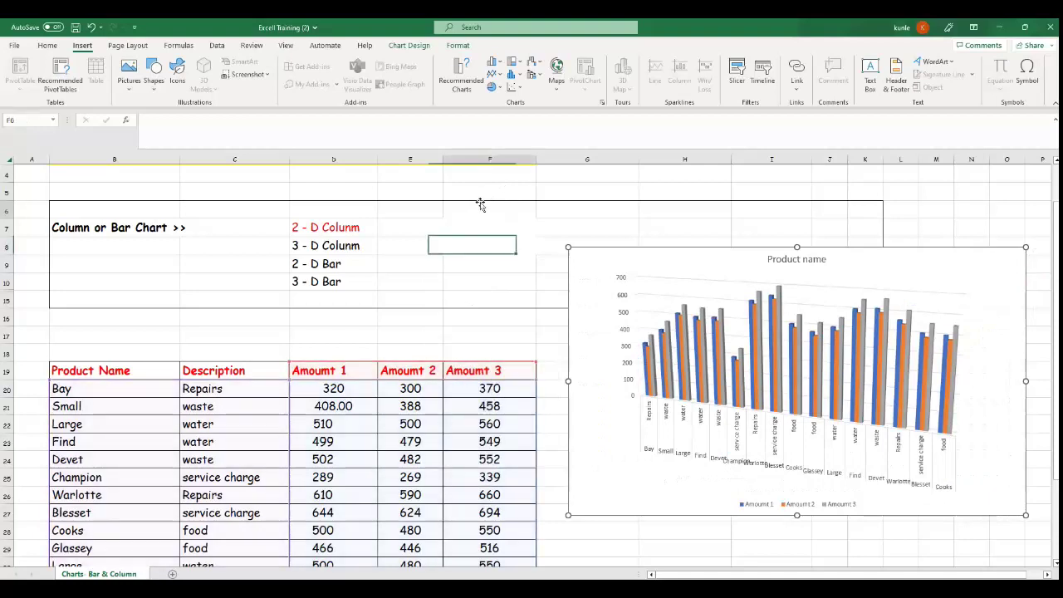
Step: Colour the text of the "3 - D Colunm" entry in D8 red
{"action": "left_click", "coordinate": [353, 247]}
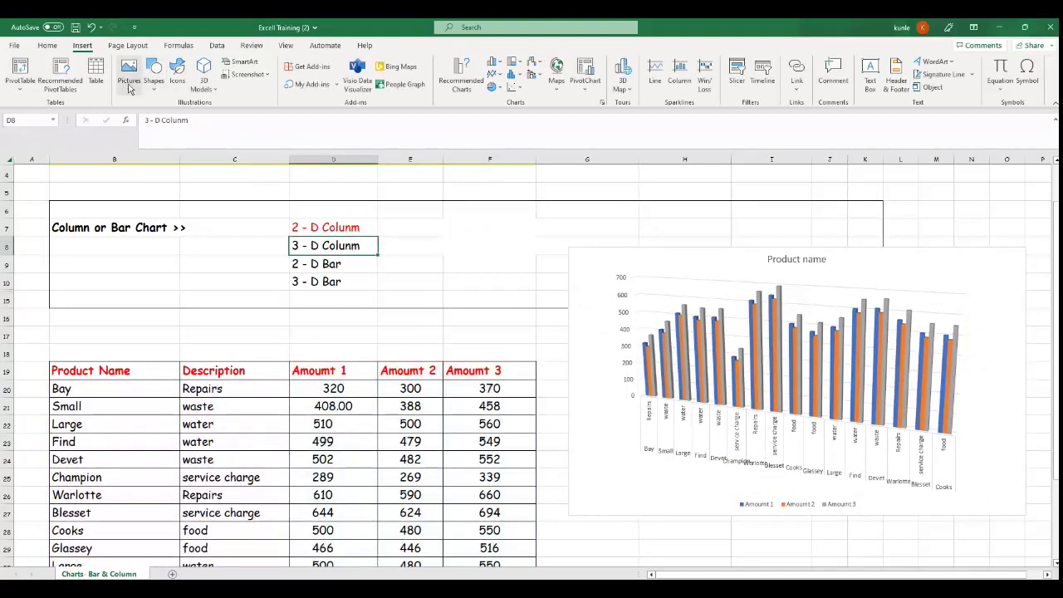
{"action": "left_click", "coordinate": [47, 44]}
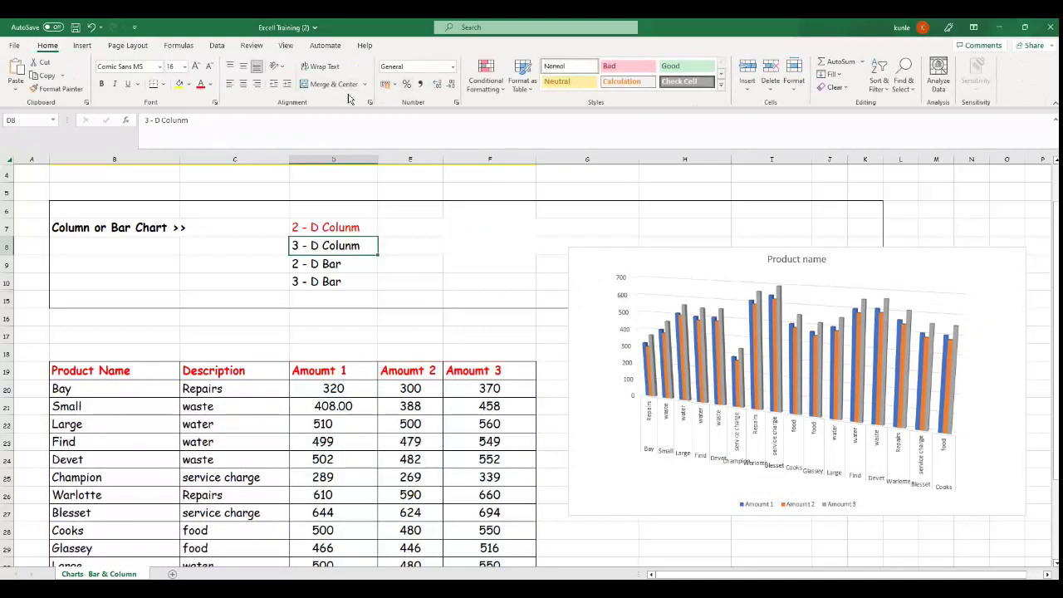
{"action": "left_click", "coordinate": [201, 84]}
{"action": "left_click", "coordinate": [335, 266]}
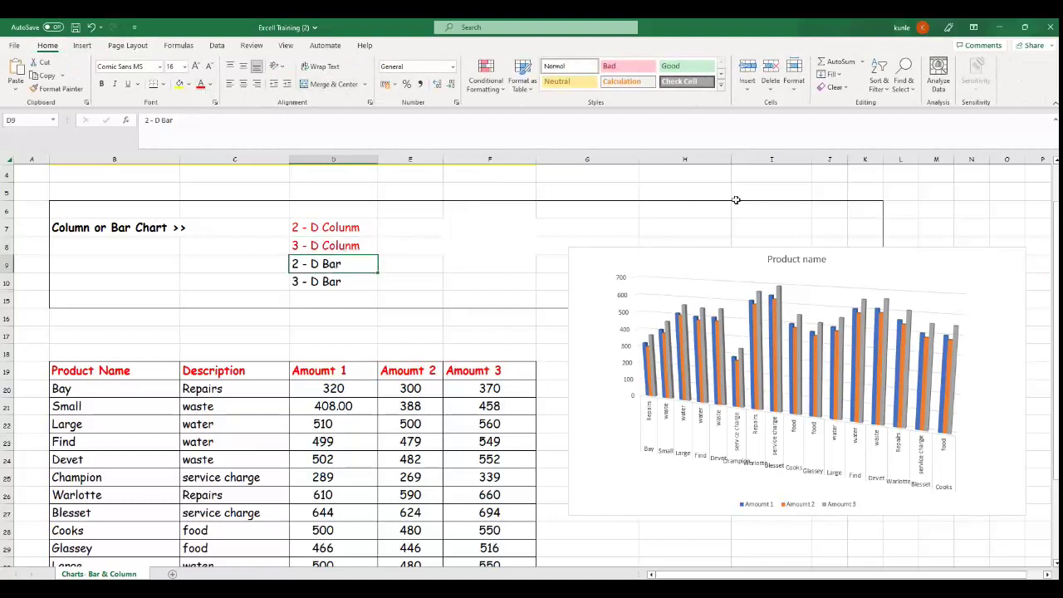
Step: Change the product chart to 2-D Clustered Bar and select its Amoumt 2 series
{"action": "left_click", "coordinate": [729, 286]}
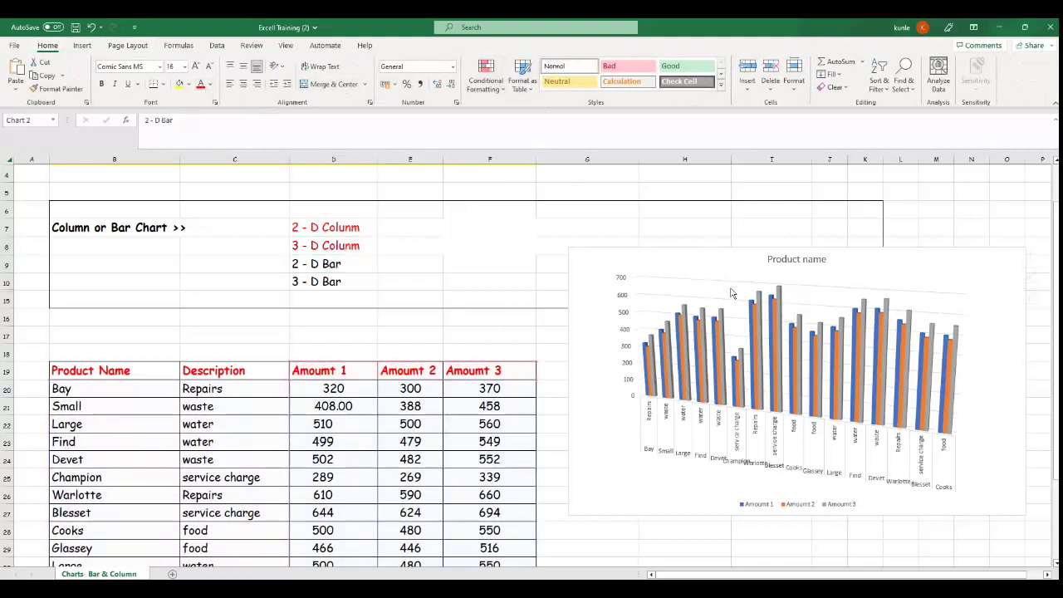
{"action": "left_click", "coordinate": [83, 46]}
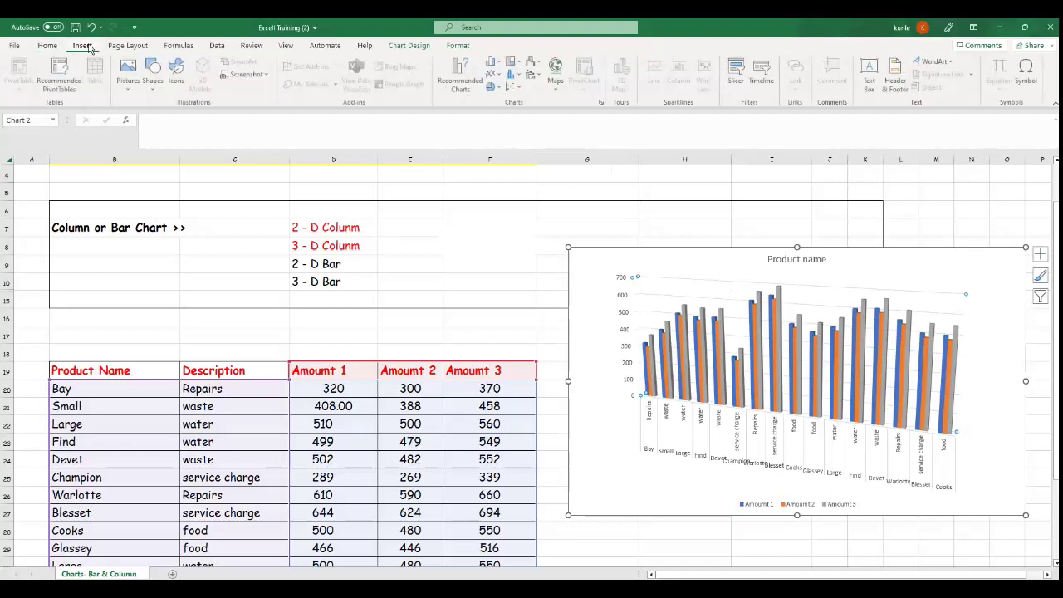
{"action": "left_click", "coordinate": [500, 63]}
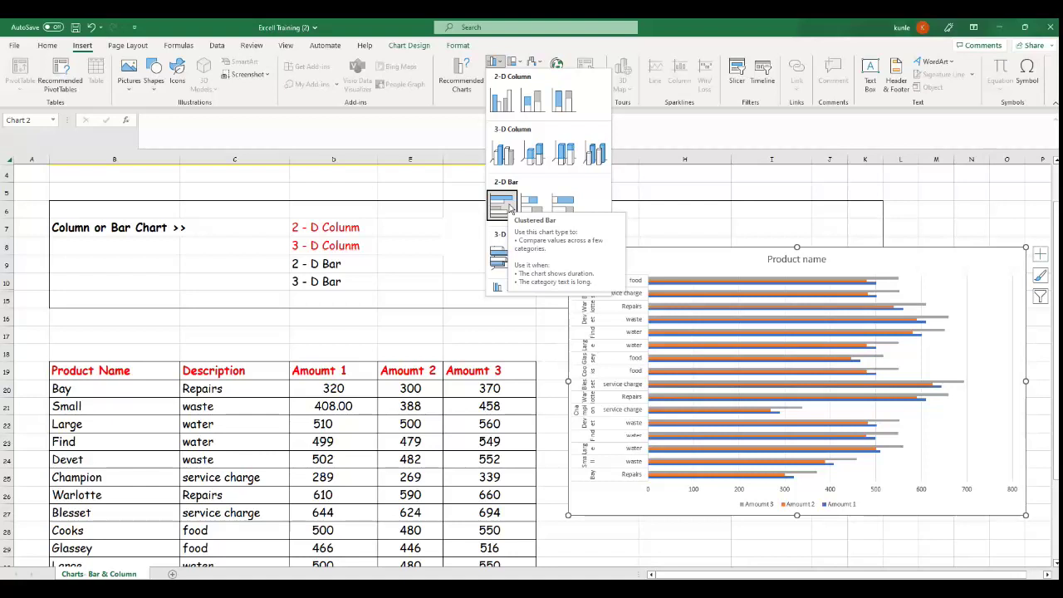
{"action": "left_click", "coordinate": [504, 206]}
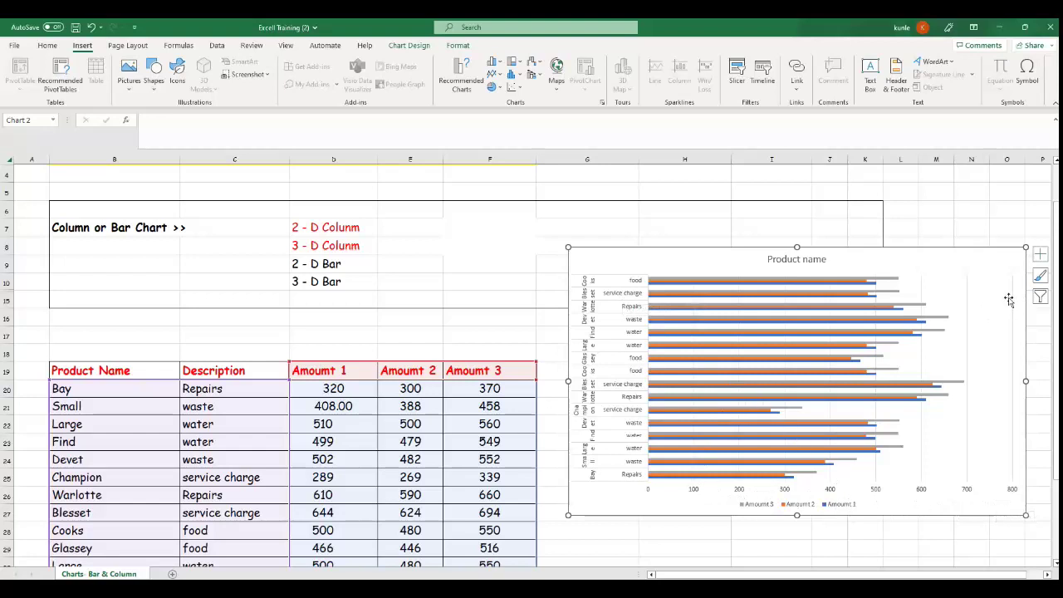
{"action": "left_click", "coordinate": [774, 329]}
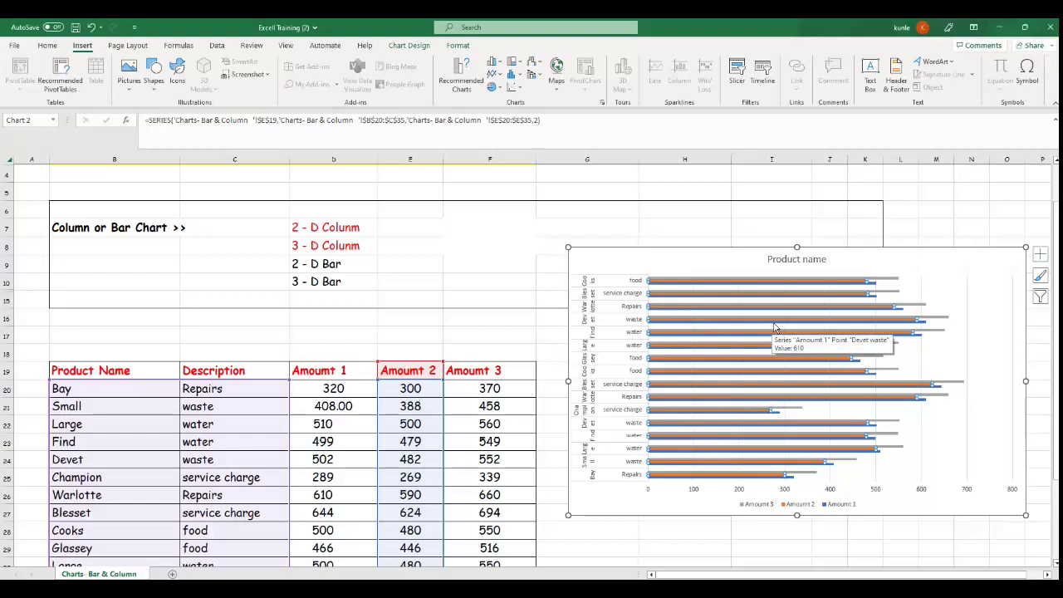
Step: Change the product chart to 3-D Stacked Bar, accepting the conversion of its 2-D data series, and select the Amoumt 1 series
{"action": "left_click", "coordinate": [498, 63]}
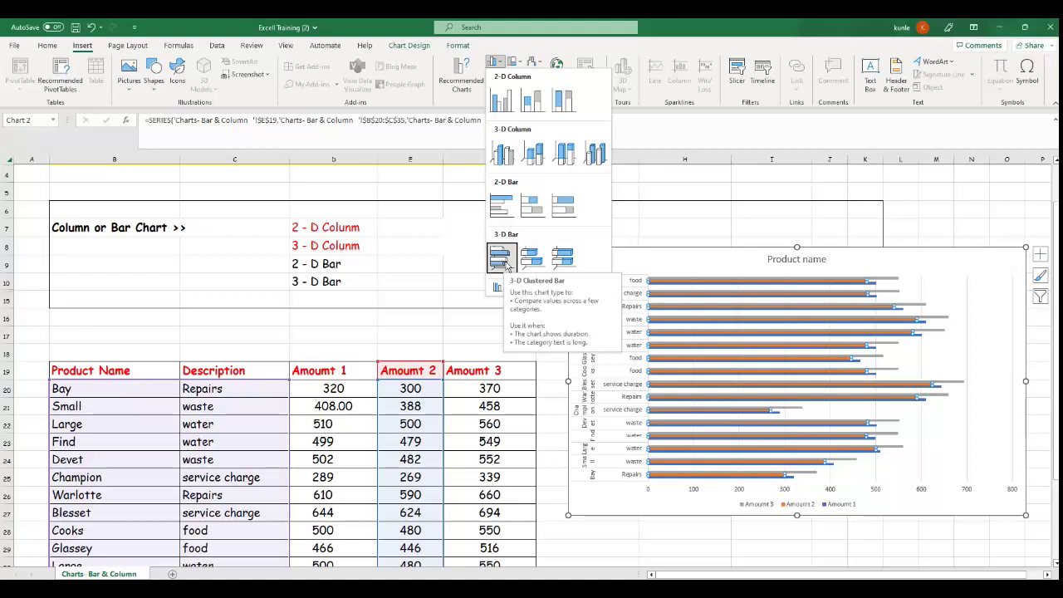
{"action": "left_click", "coordinate": [532, 259]}
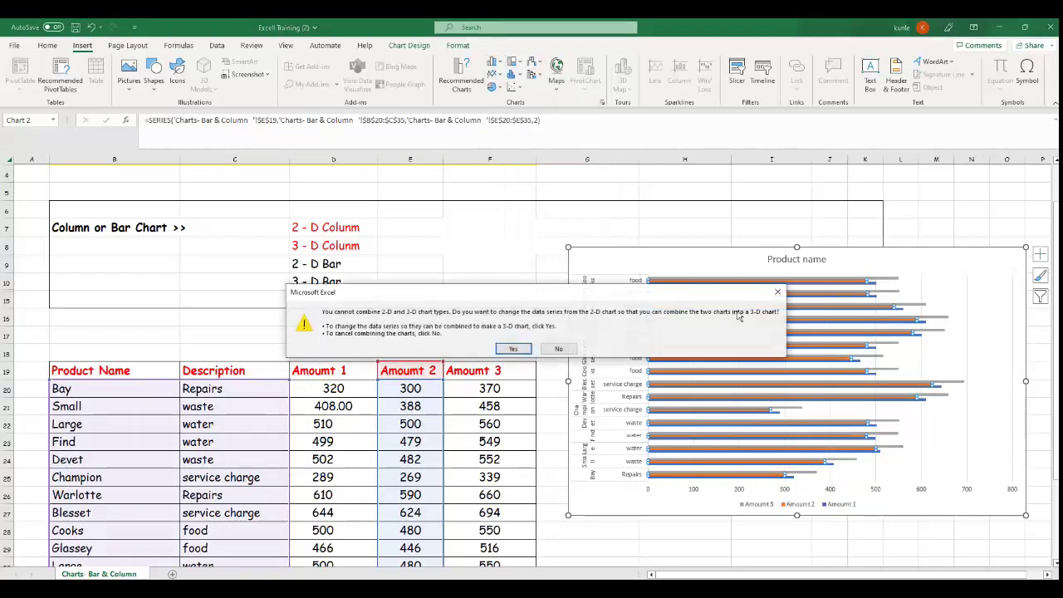
{"action": "left_click", "coordinate": [514, 350]}
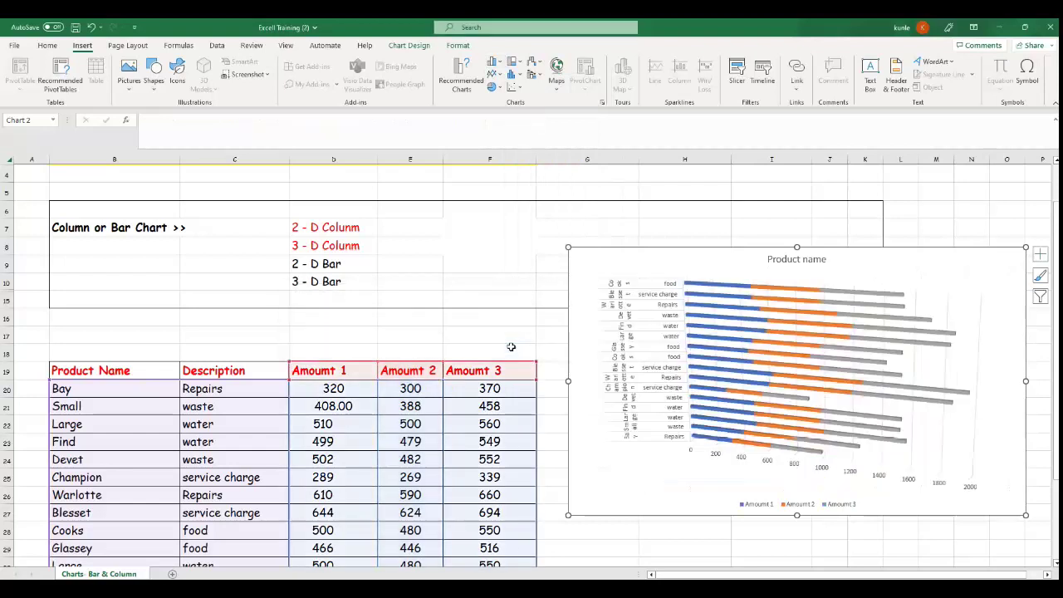
{"action": "left_click", "coordinate": [715, 332]}
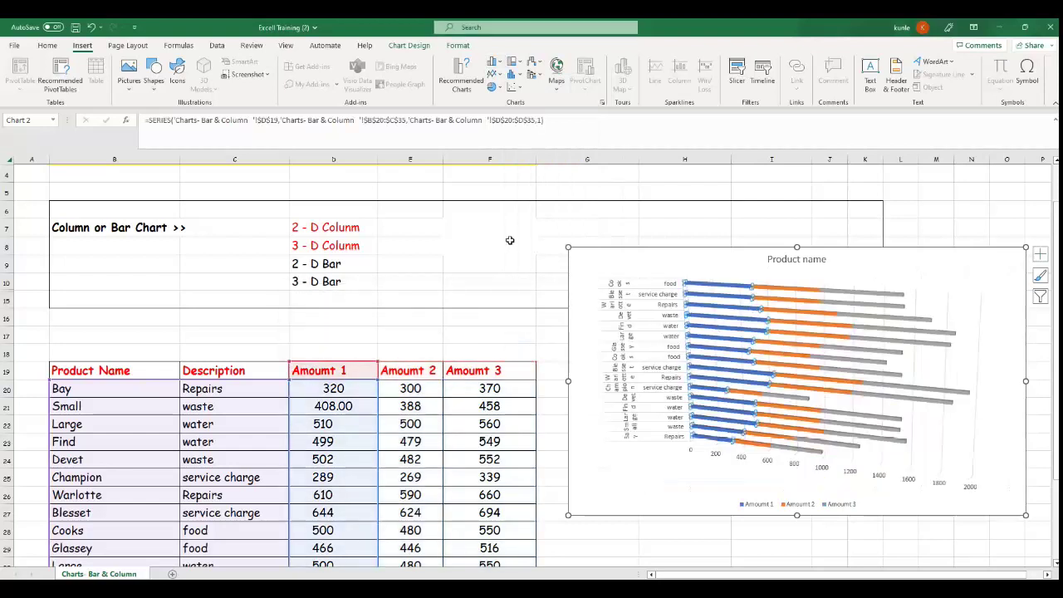
{"action": "left_click", "coordinate": [494, 61]}
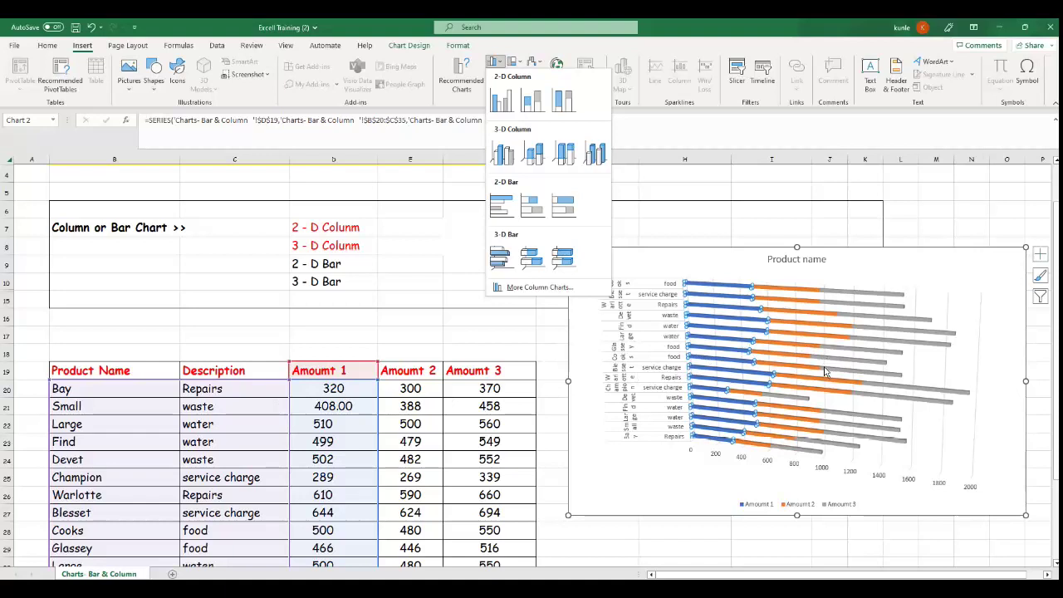
{"action": "left_click", "coordinate": [422, 241]}
{"action": "scroll", "coordinate": [425, 242], "scroll_direction": "up", "scroll_amount": 1}
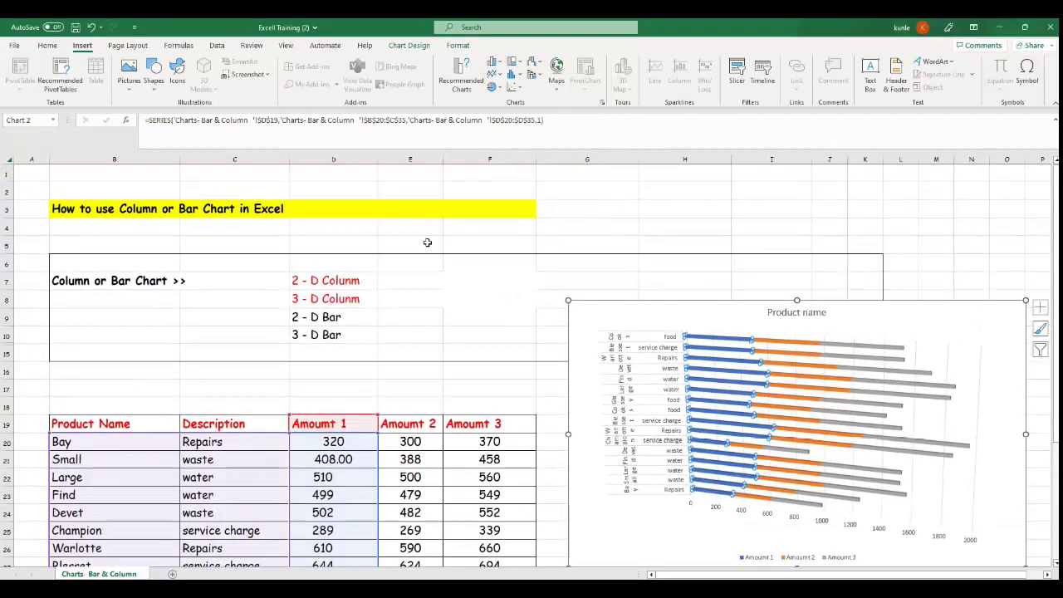
{"action": "scroll", "coordinate": [425, 241], "scroll_direction": "down", "scroll_amount": 4}
{"action": "scroll", "coordinate": [423, 234], "scroll_direction": "up", "scroll_amount": 4}
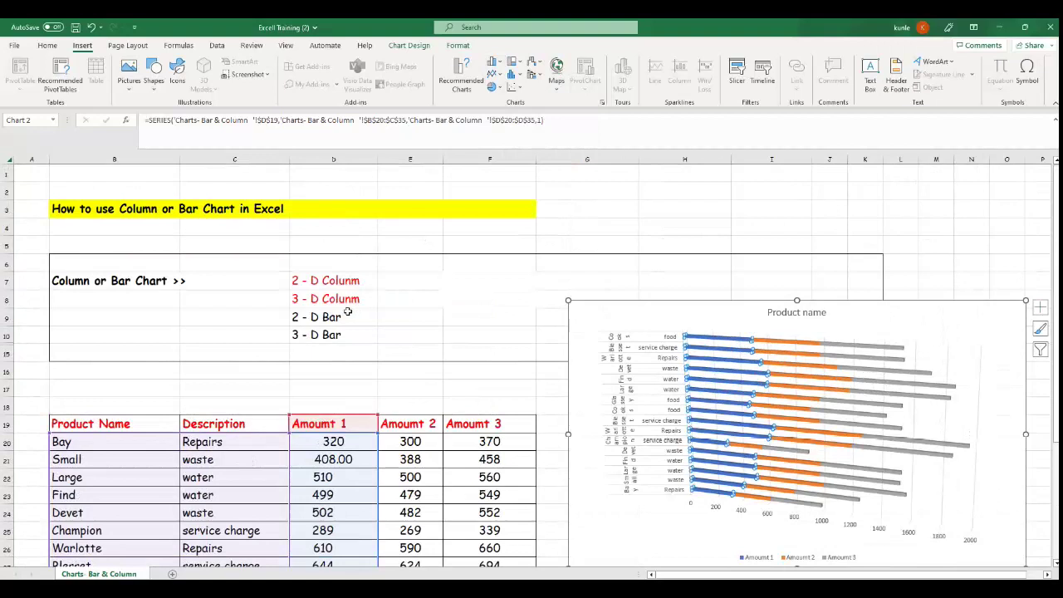
Step: Colour the text of the "2 - D Bar" and "3 - D Bar" entries in D9:D10 red
{"action": "left_click_drag", "start_coordinate": [348, 313], "coordinate": [338, 334]}
{"action": "scroll", "coordinate": [201, 52], "scroll_direction": "up", "scroll_amount": 1}
{"action": "left_click", "coordinate": [201, 86]}
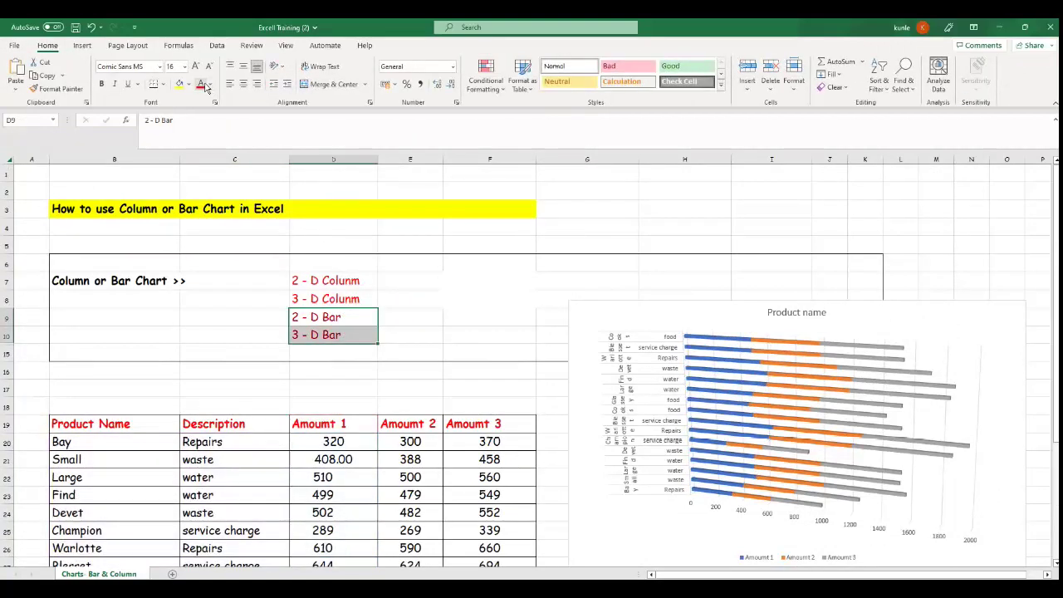